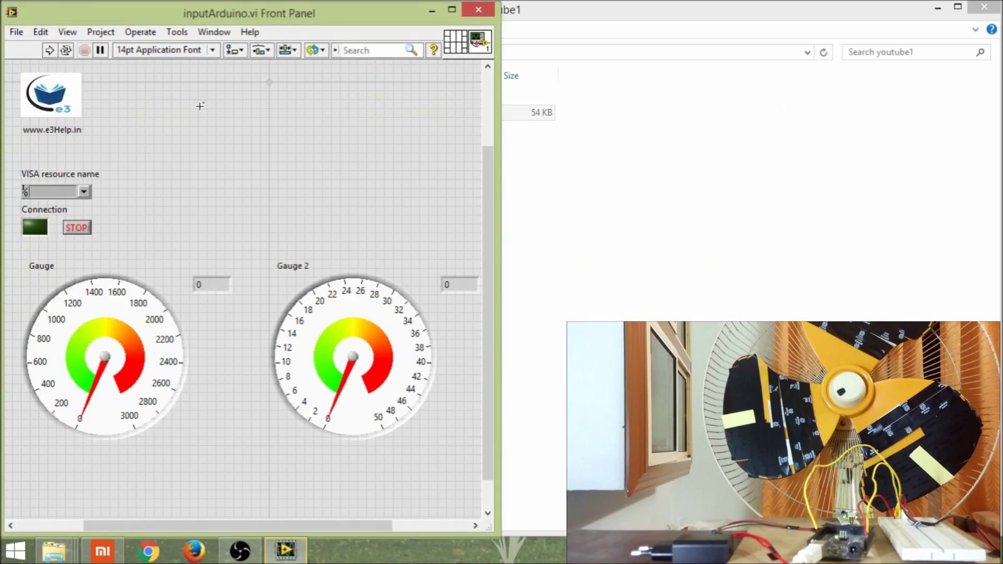
Step: Select COM3 as the VISA resource and run the inputArduino VI
left_click(83, 192)
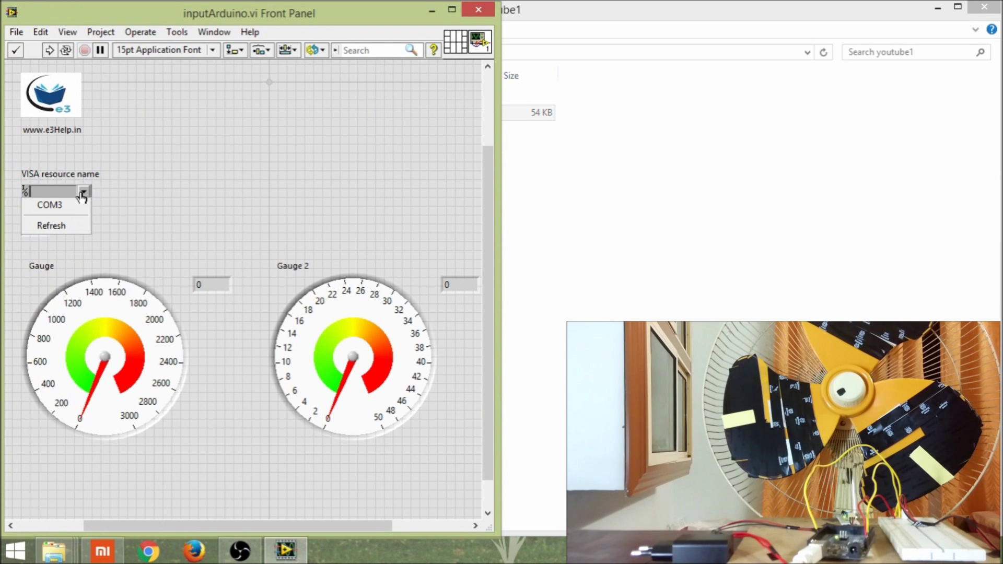
left_click(67, 207)
left_click(60, 114)
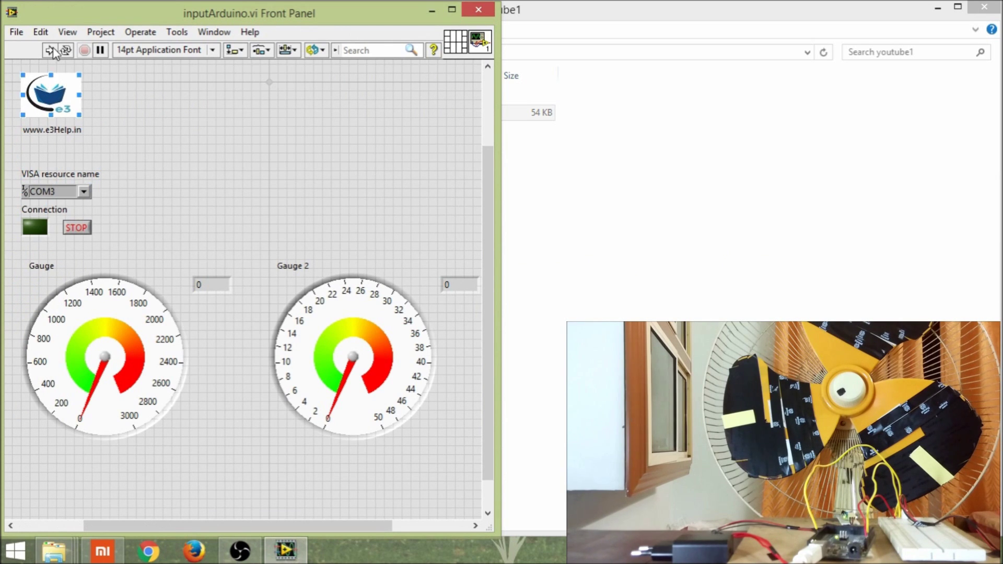
left_click(51, 50)
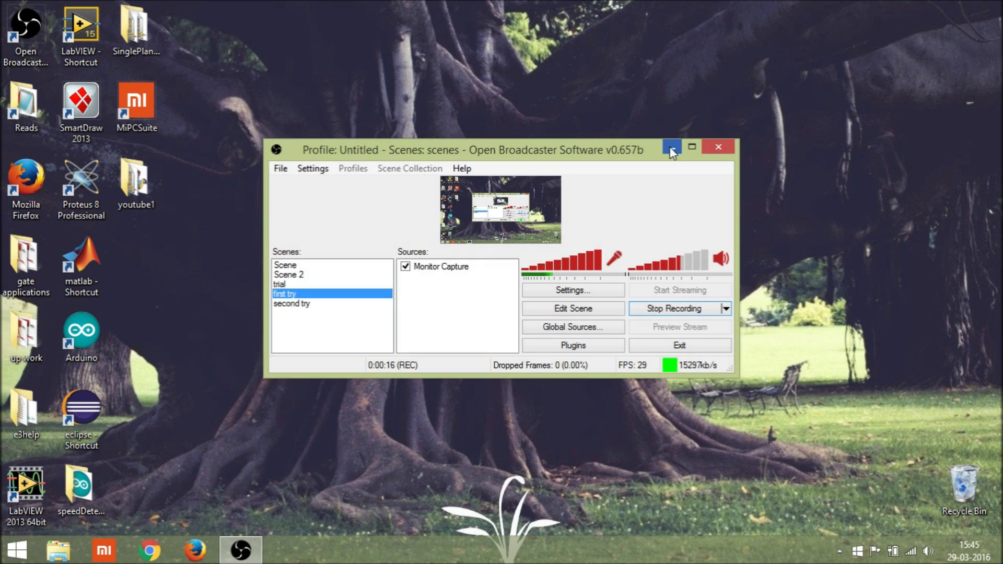
Step: Minimize OBS, start LabVIEW 2013 from the desktop and dismiss the welcome message
left_click(670, 148)
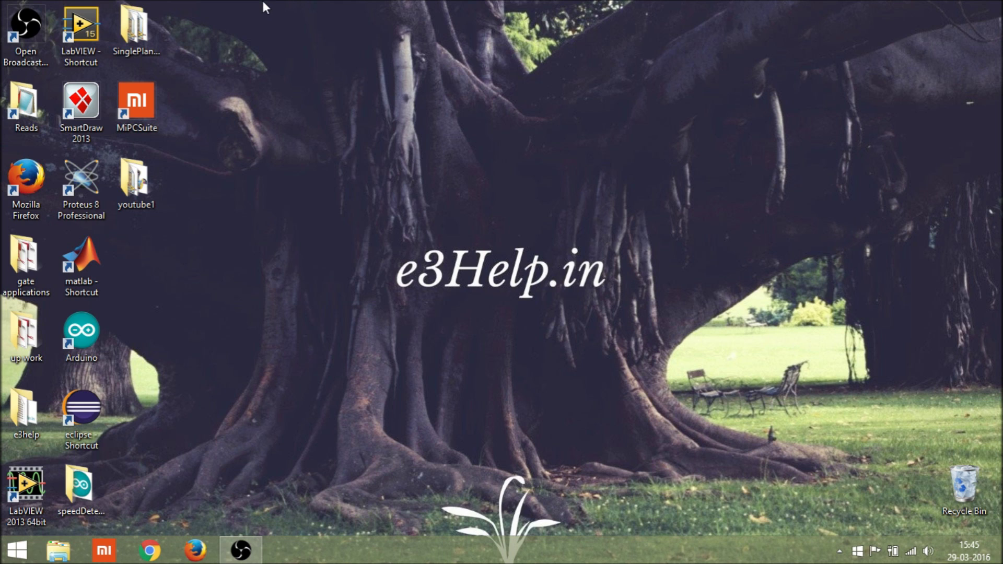
left_click(43, 493)
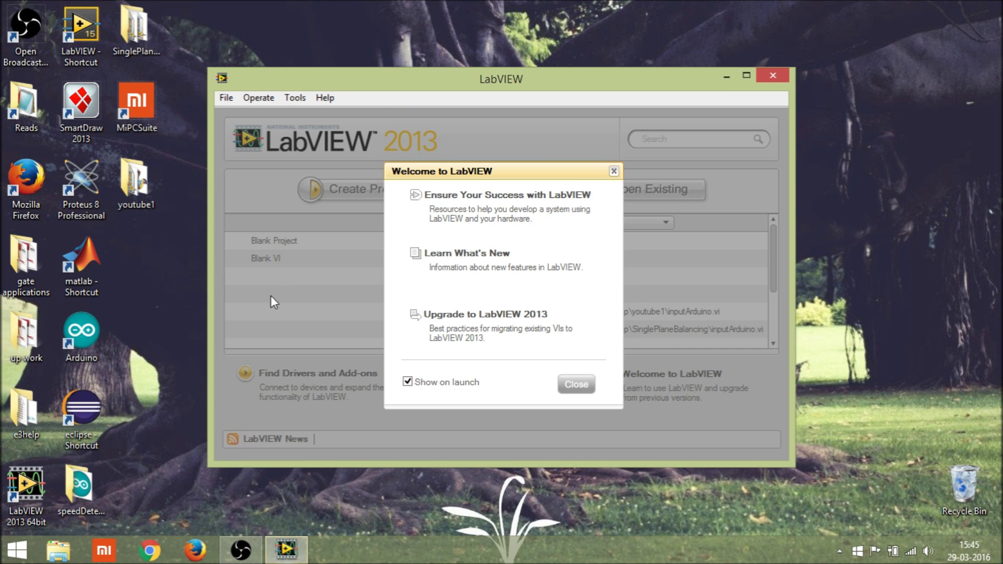
left_click(576, 385)
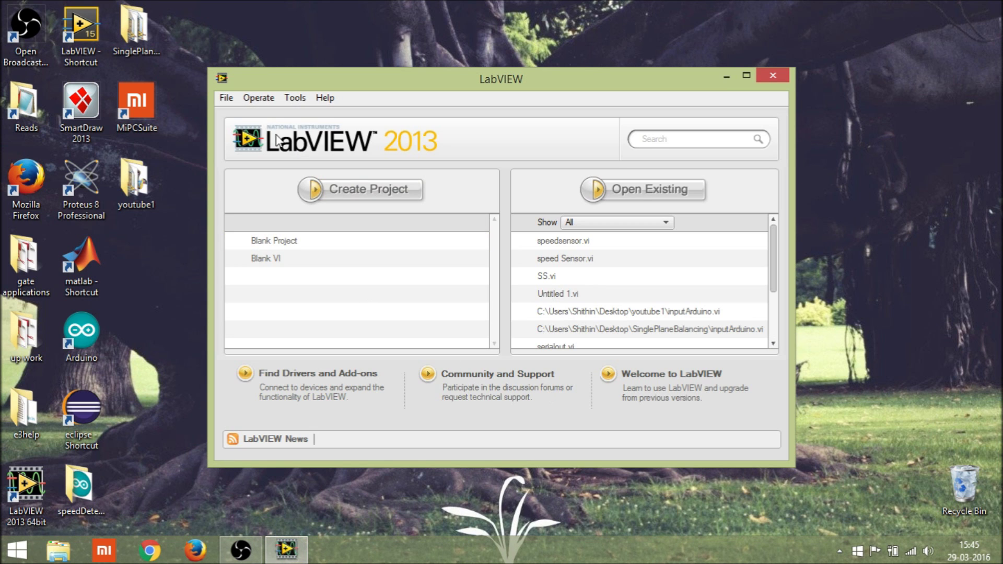
left_click(219, 97)
Step: Create a new blank VI with its block diagram and front panel tiled side by side
left_click(229, 110)
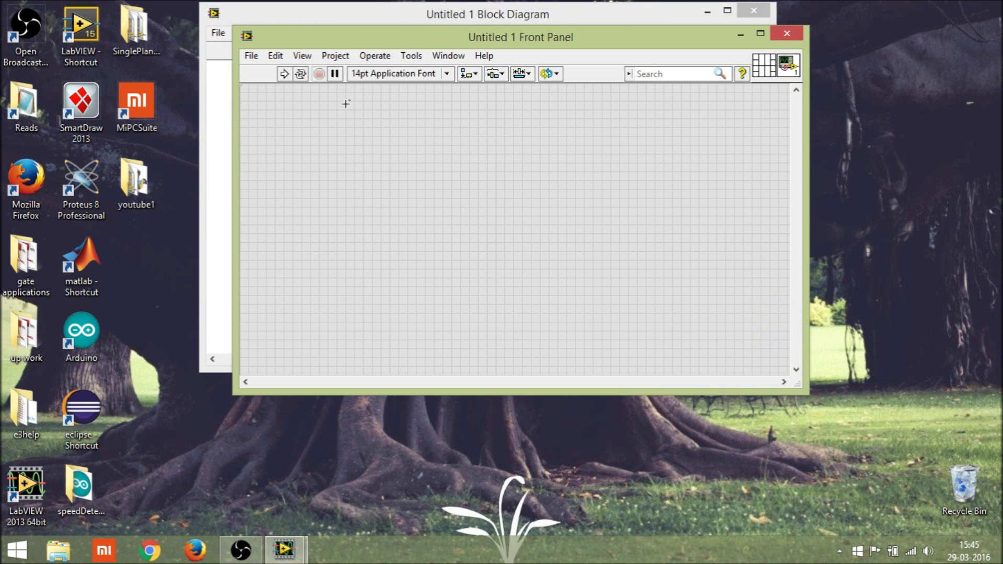
key("ctrl+t")
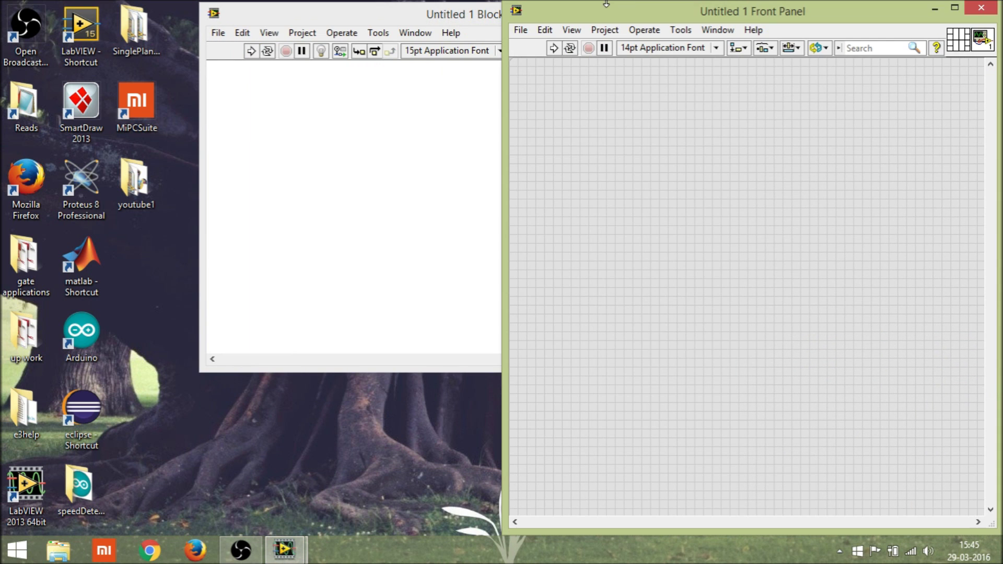
left_click_drag(459, 18, 3, 47)
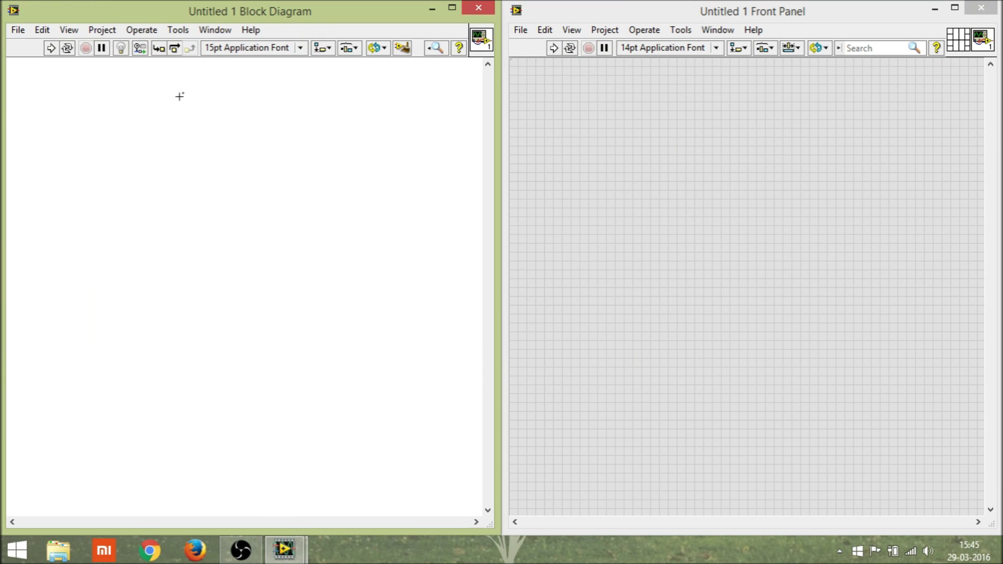
Step: Draw a While Loop across the diagram with a stop button wired to its conditional terminal
right_click(157, 179)
mouse_move(192, 149)
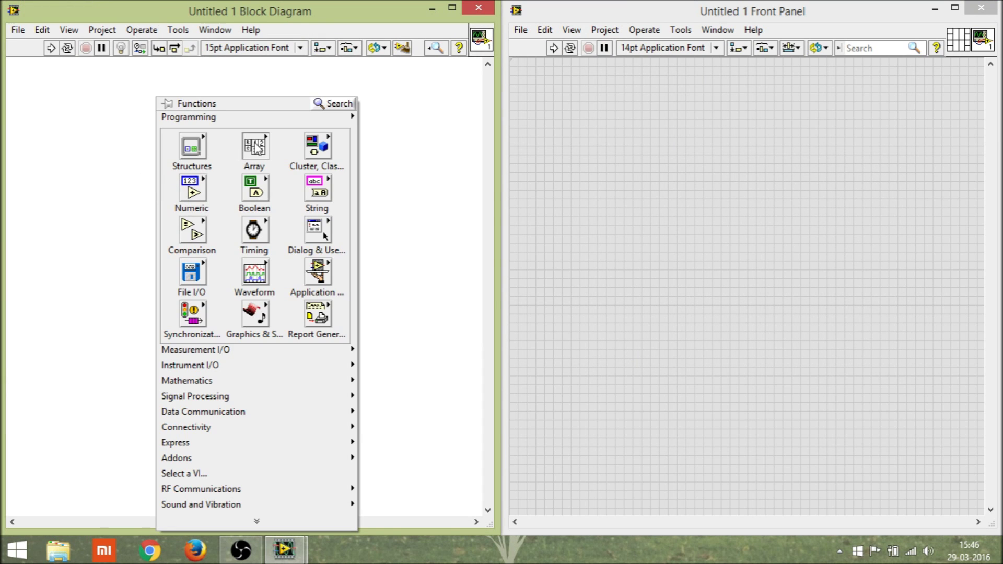
left_click(318, 192)
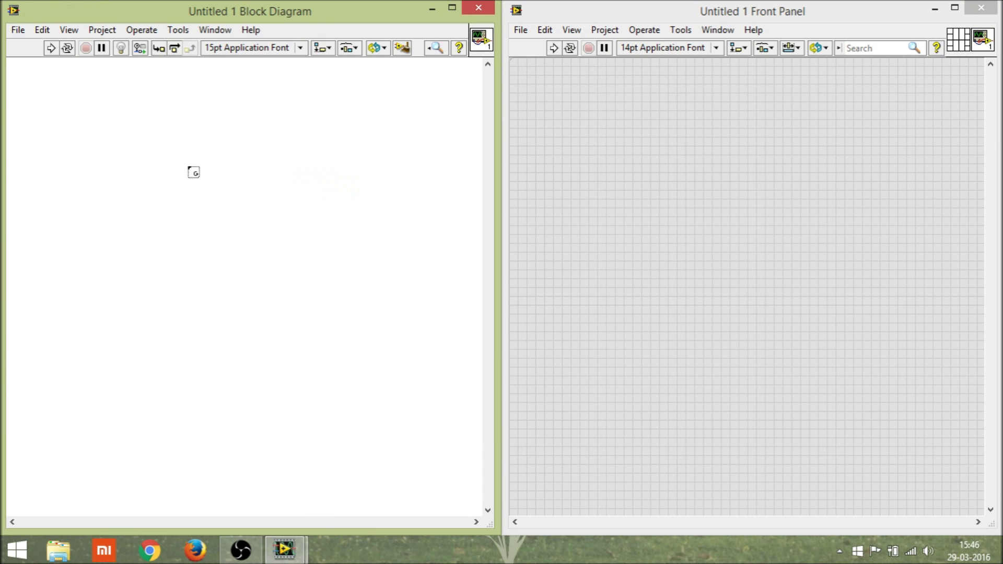
mouse_move(119, 142)
left_mouse_down()
mouse_move(377, 375)
mouse_move(418, 376)
mouse_move(425, 400)
mouse_move(460, 429)
mouse_move(448, 408)
mouse_move(467, 382)
left_mouse_up()
left_click_drag(288, 518, 321, 518)
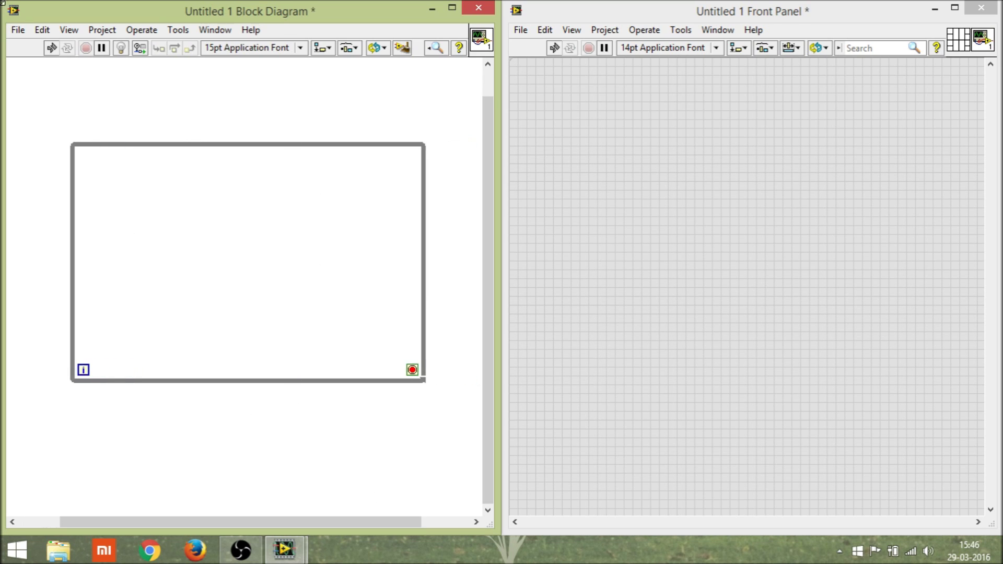
left_click(324, 422)
right_click(411, 370)
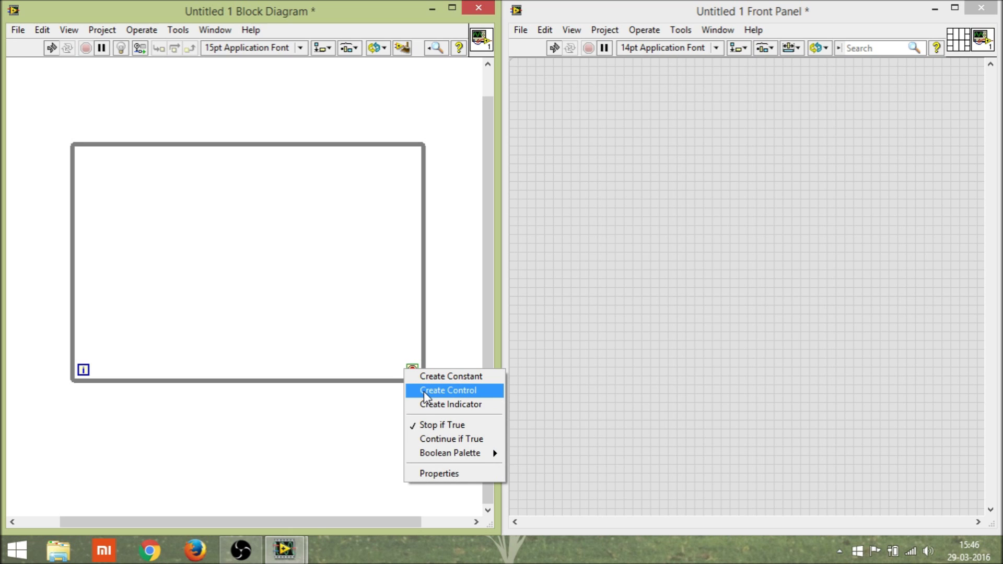
left_click(426, 391)
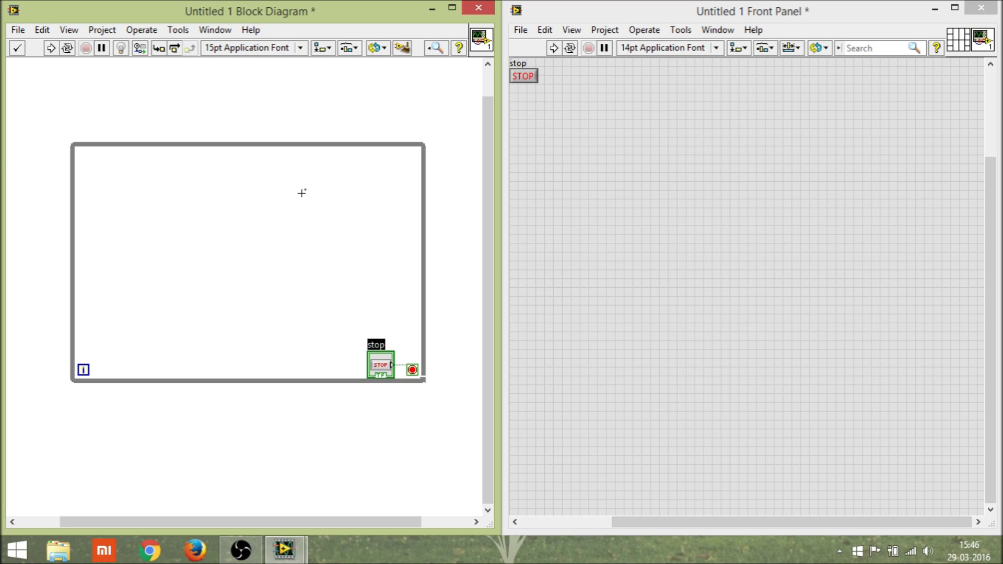
left_click_drag(262, 525, 213, 522)
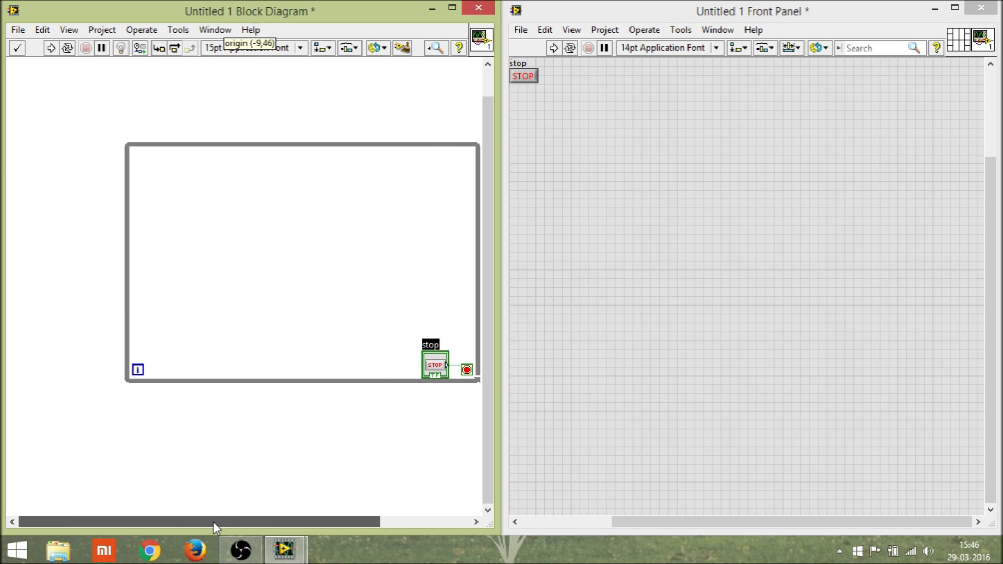
Step: Place a VISA Configure Serial Port node on the diagram, left of the While Loop
right_click(47, 223)
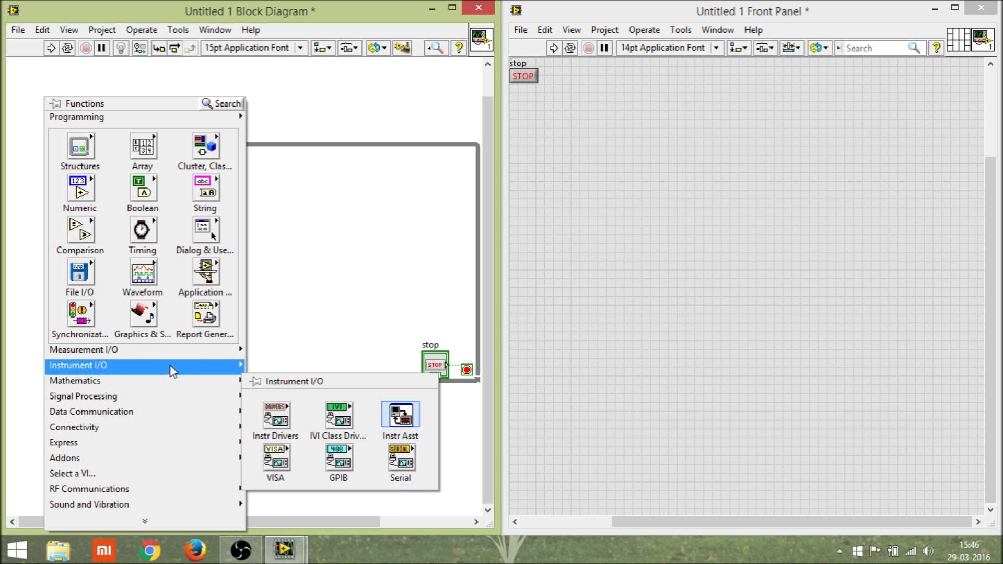
mouse_move(79, 366)
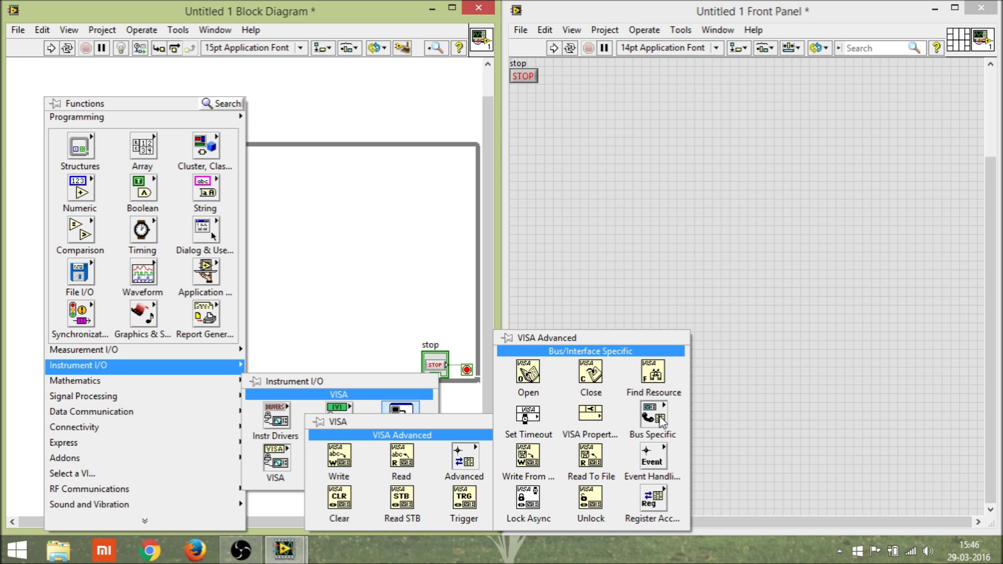
mouse_move(713, 417)
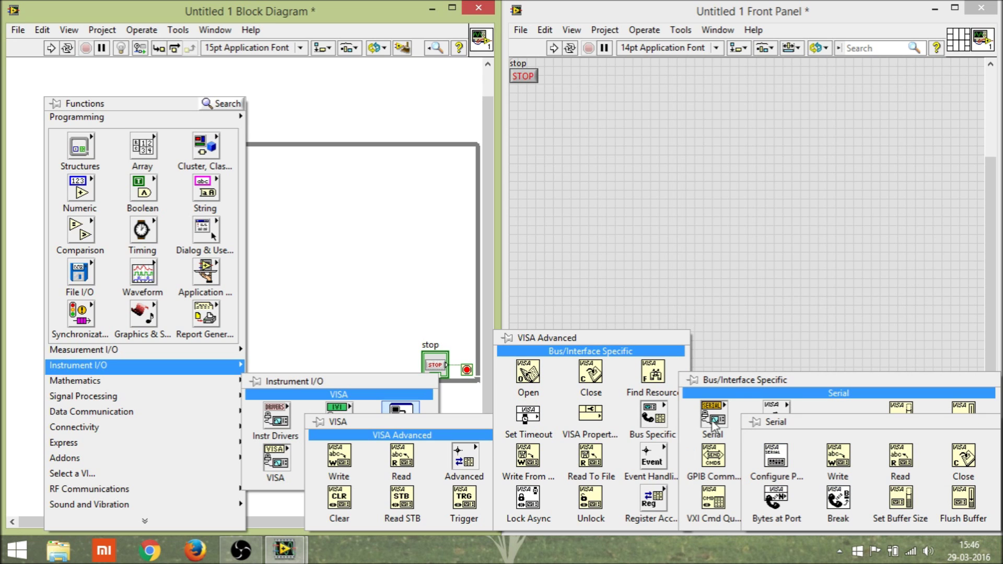
left_click(776, 457)
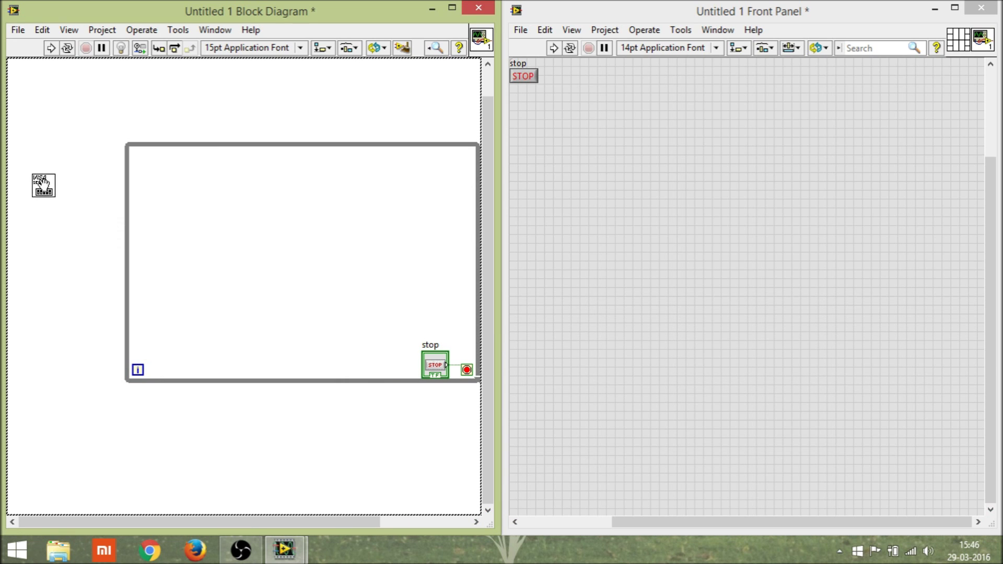
left_click(42, 184)
Step: Delete the duplicate Configure Serial Port node added via palette search, then nudge the original down
right_click(52, 97)
key("Escape")
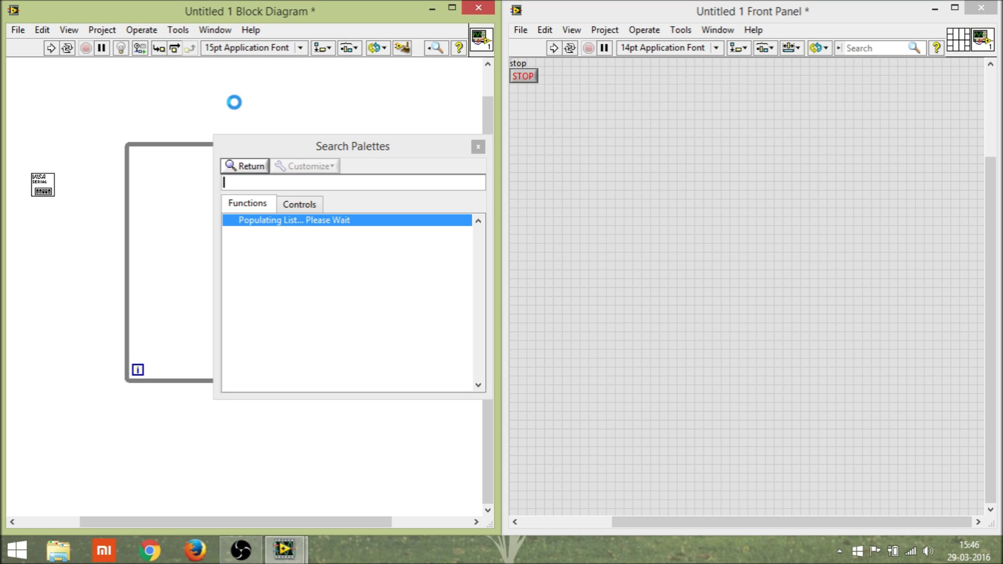
type("visa conf")
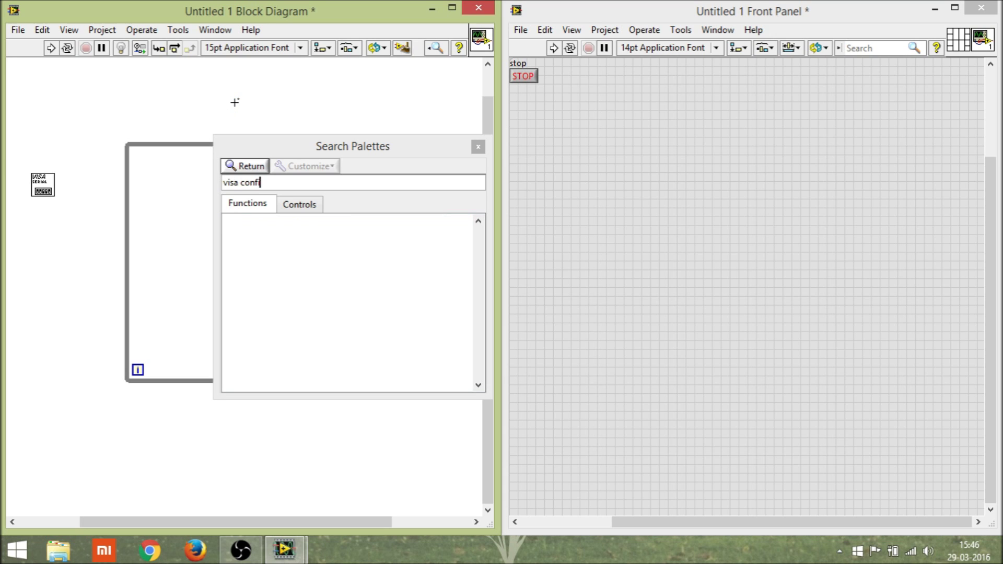
type("igu")
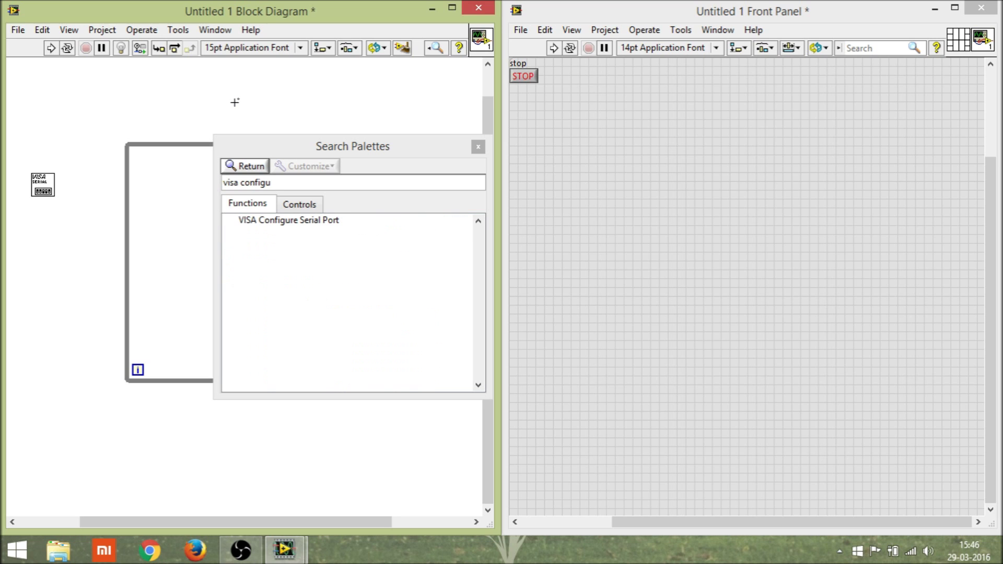
left_click_drag(281, 226, 65, 284)
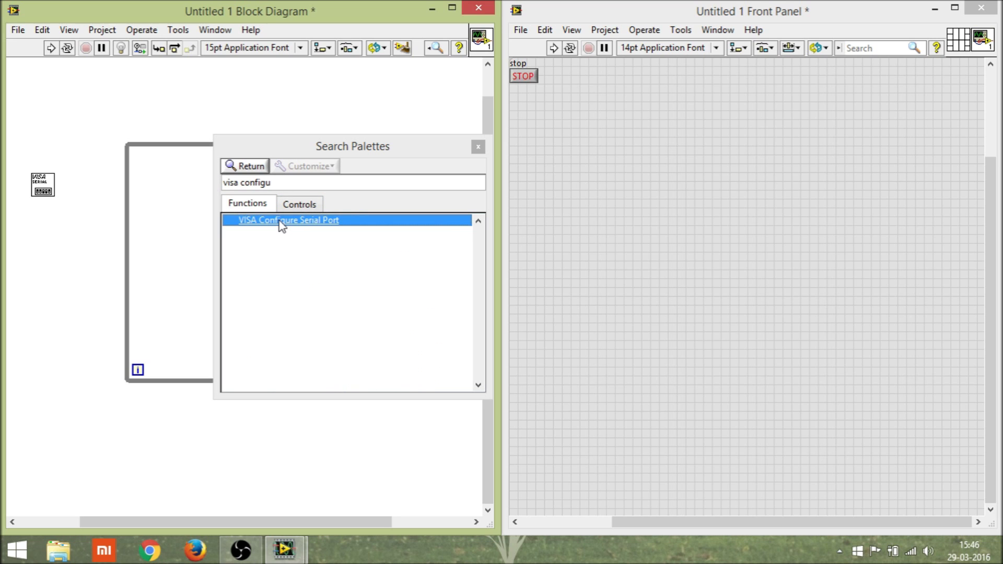
left_click(478, 147)
left_click(67, 284)
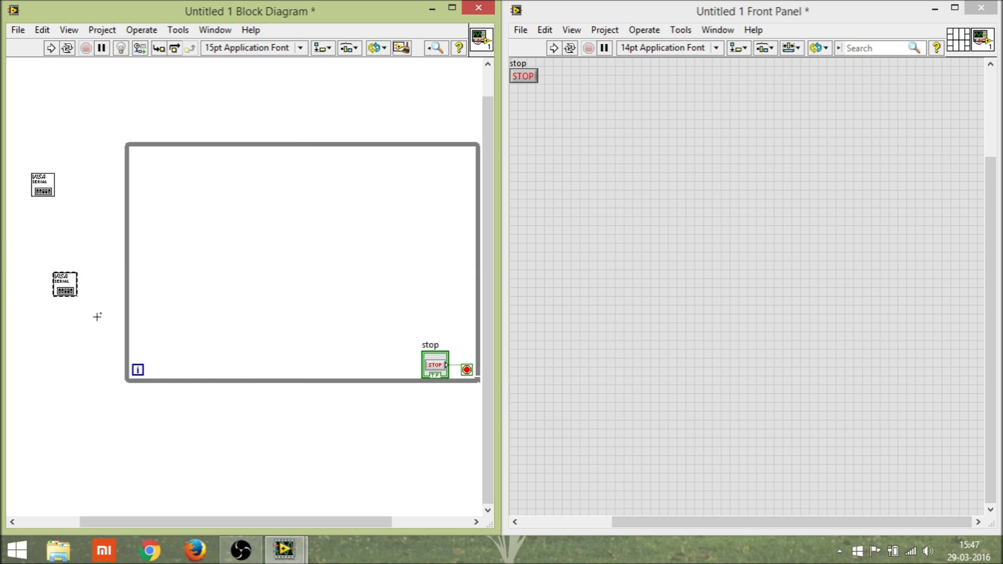
key("Delete")
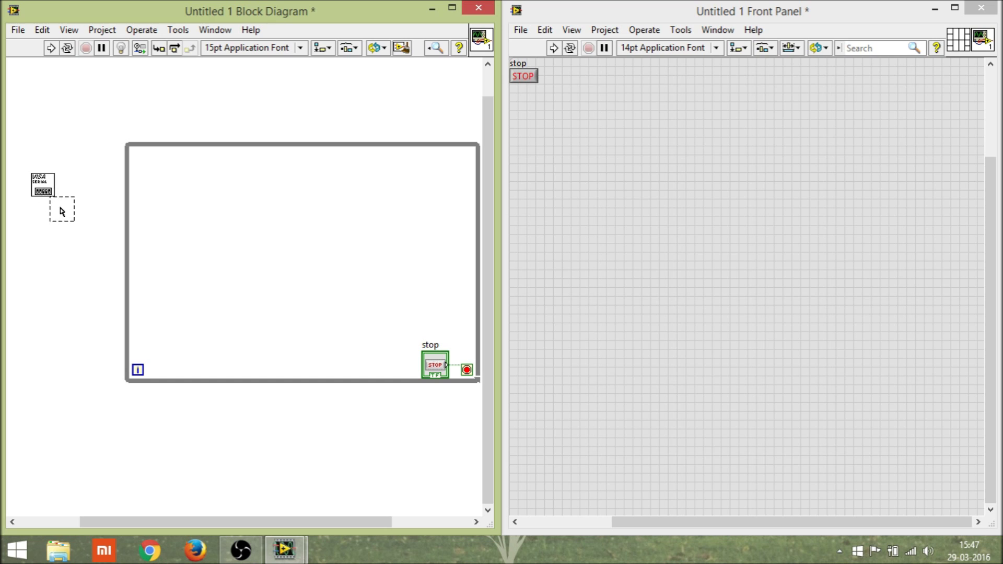
left_click_drag(63, 210, 62, 211)
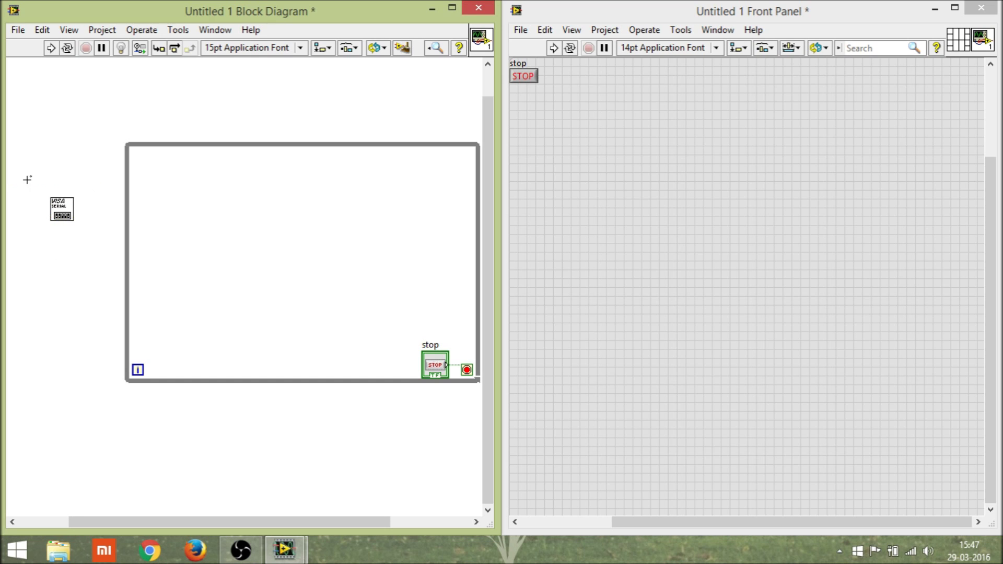
Step: Create a VISA resource name control for the serial node, with the node shifted right of it
right_click(50, 197)
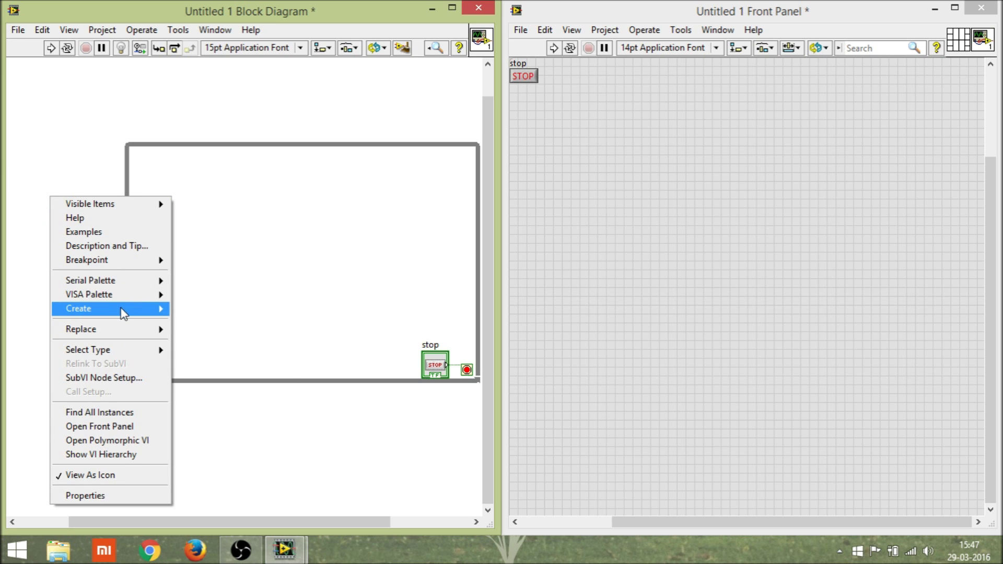
mouse_move(110, 308)
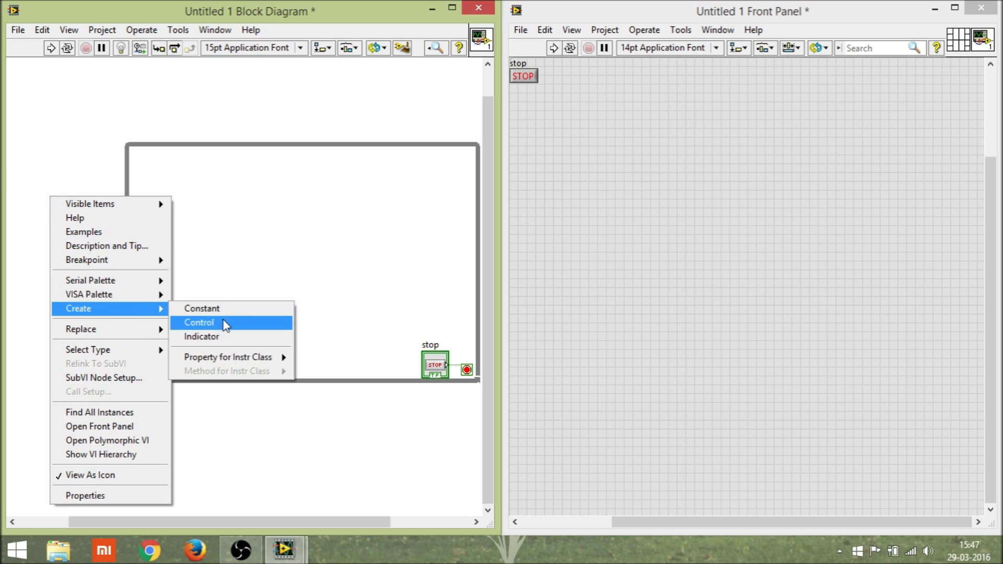
left_click(223, 322)
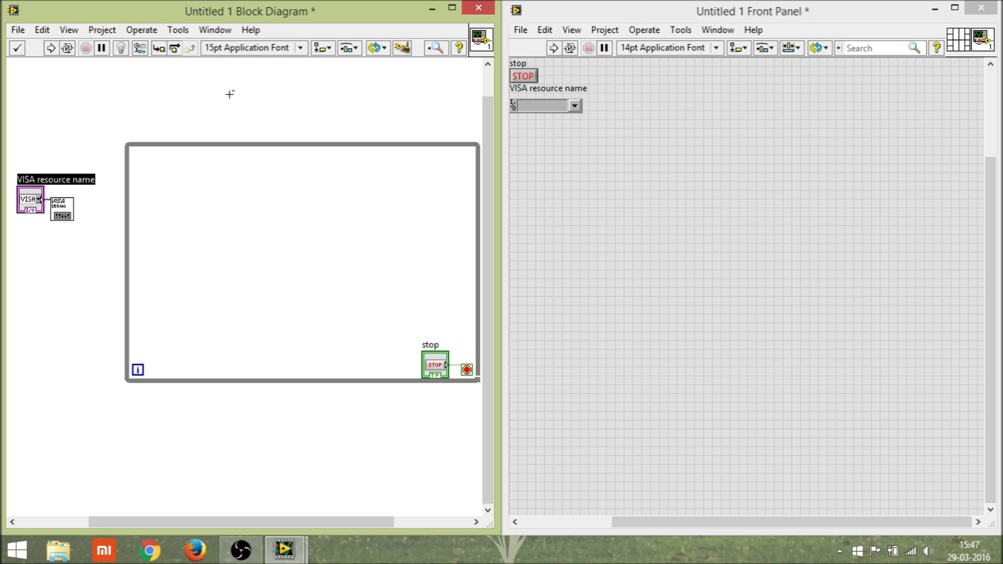
left_click_drag(70, 210, 86, 211)
left_click(60, 207)
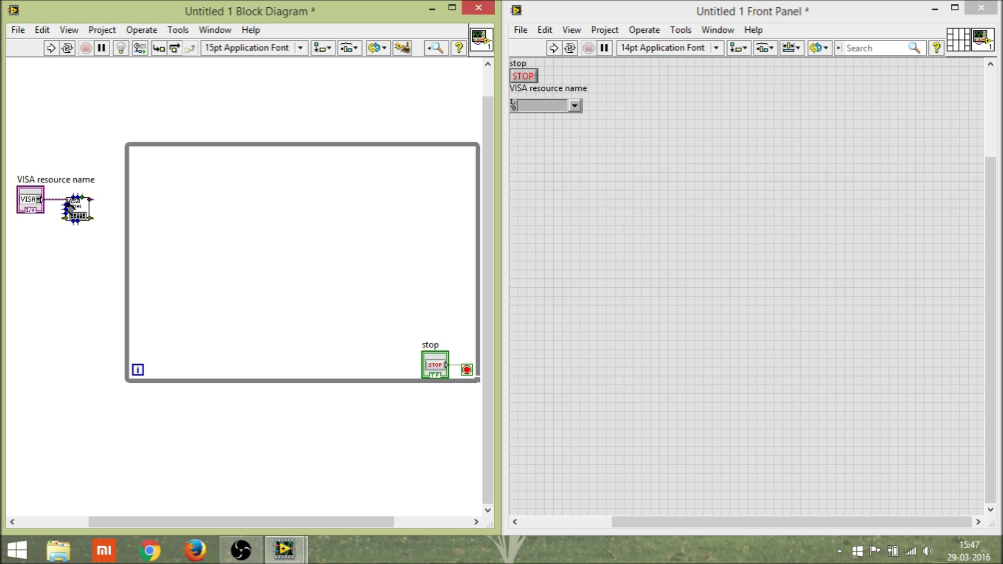
Step: Wire a 9600 baud-rate constant into the serial node's baud rate input
right_click(69, 207)
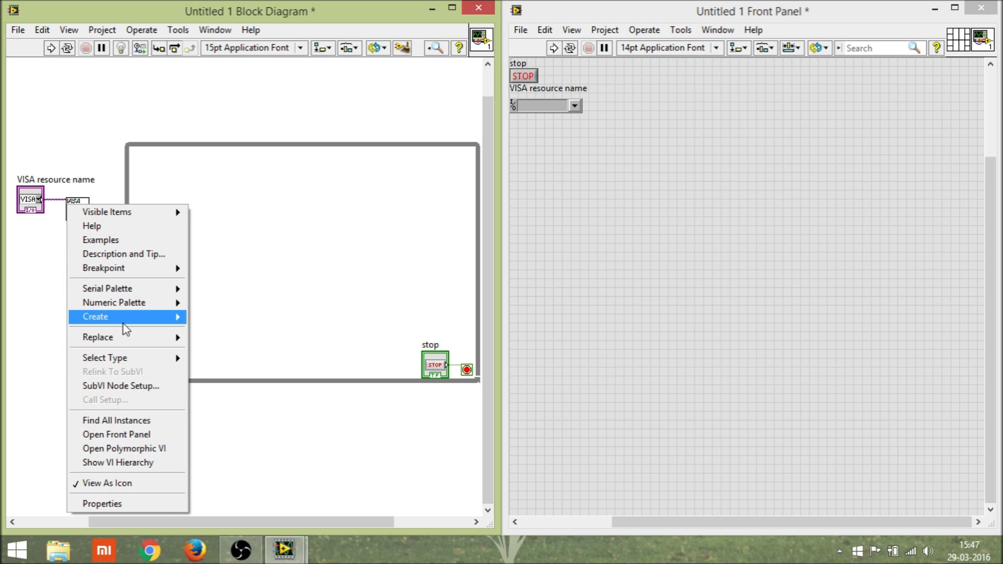
mouse_move(126, 317)
left_click(228, 335)
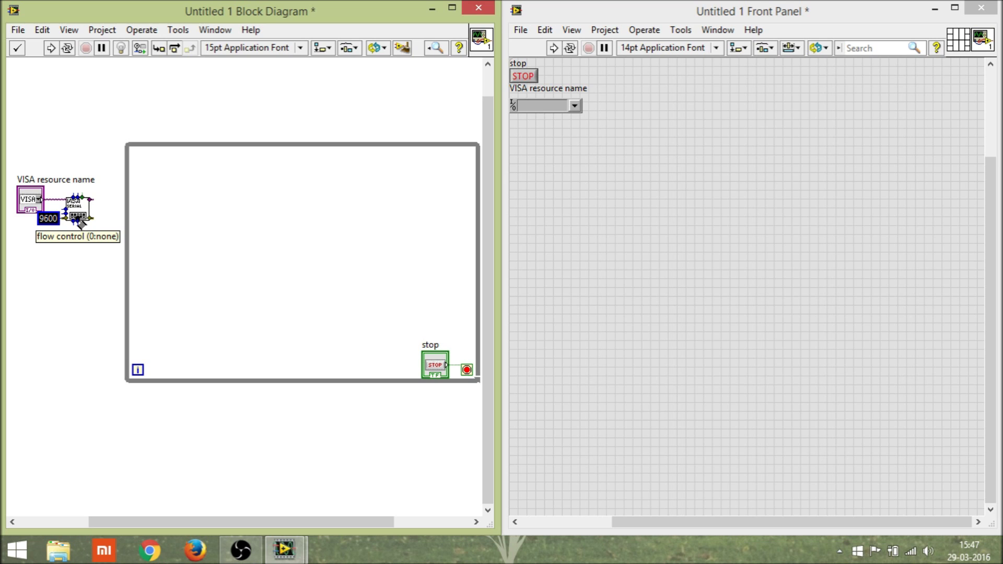
right_click(39, 282)
mouse_move(70, 117)
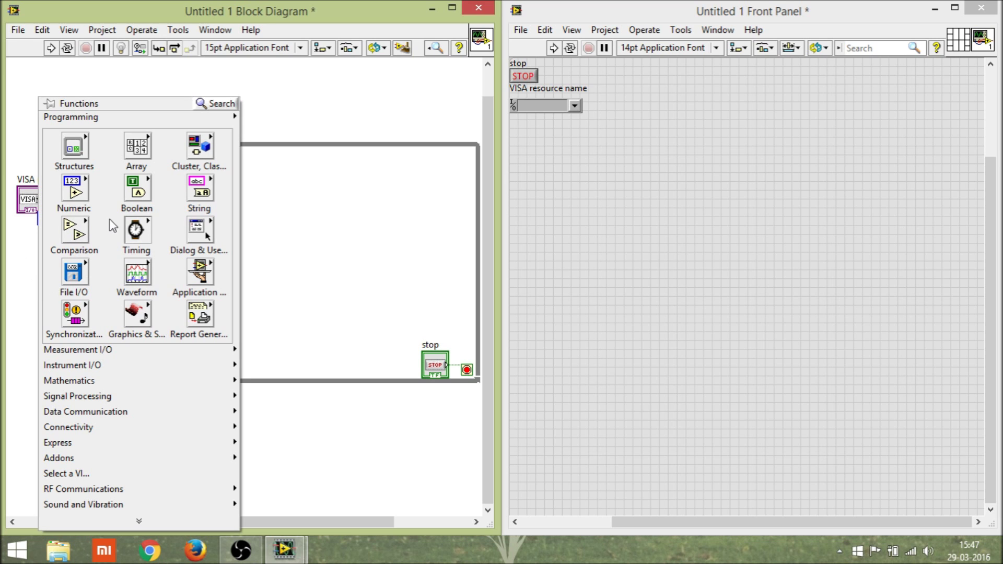
Step: Place Find First Error.vi inside the While Loop and wire the serial node's error out into it
left_click(217, 104)
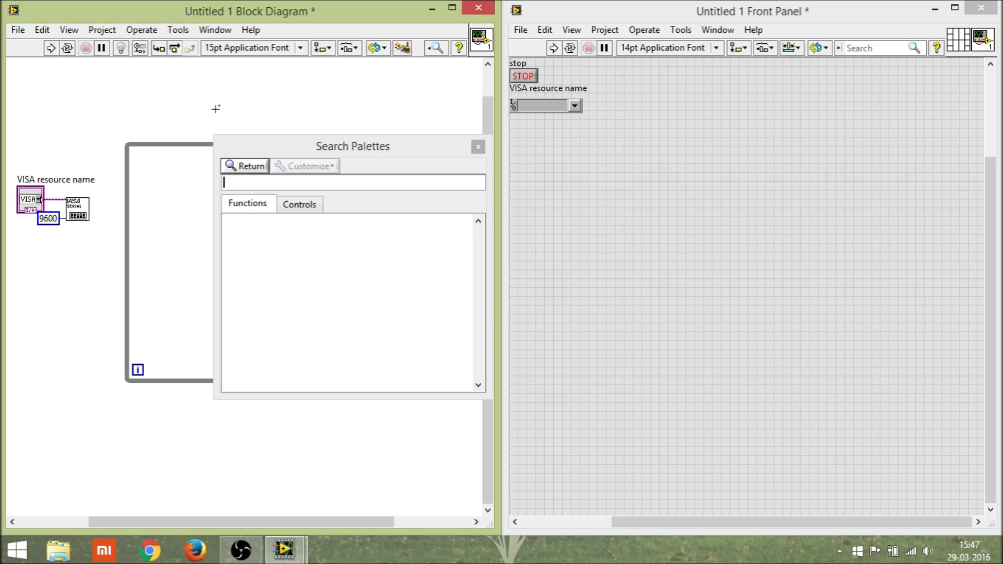
type("find fi")
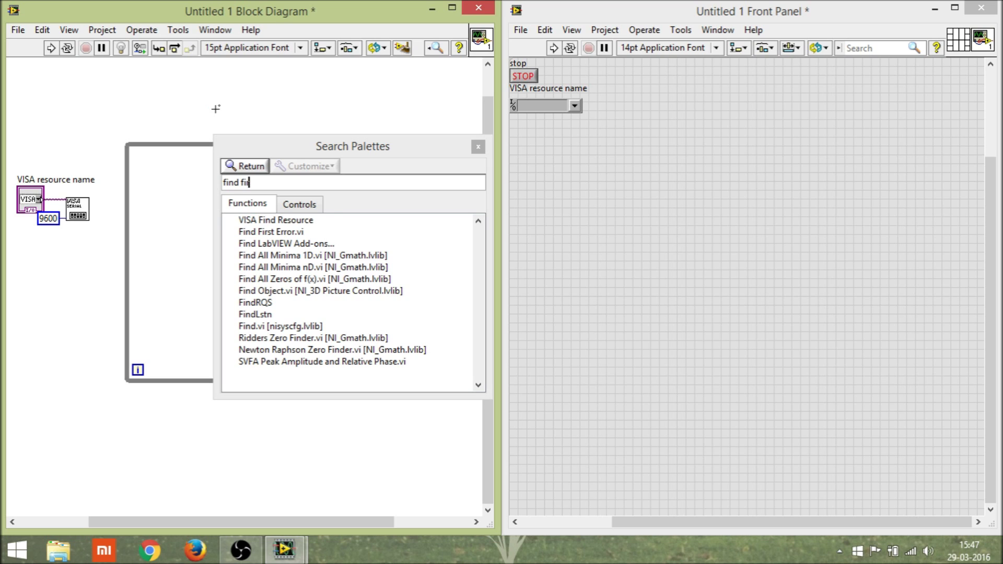
left_click(266, 221)
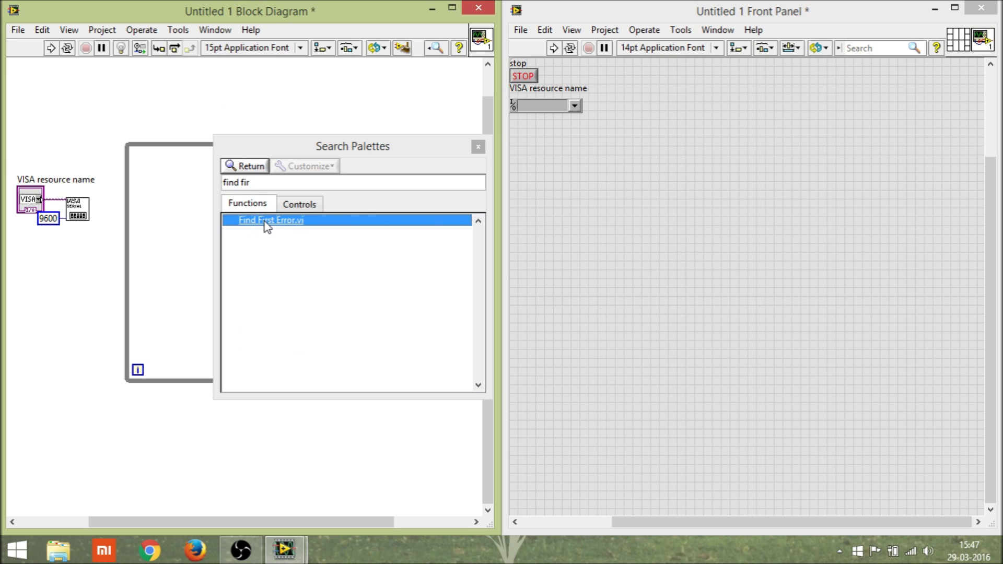
left_click_drag(247, 227, 166, 218)
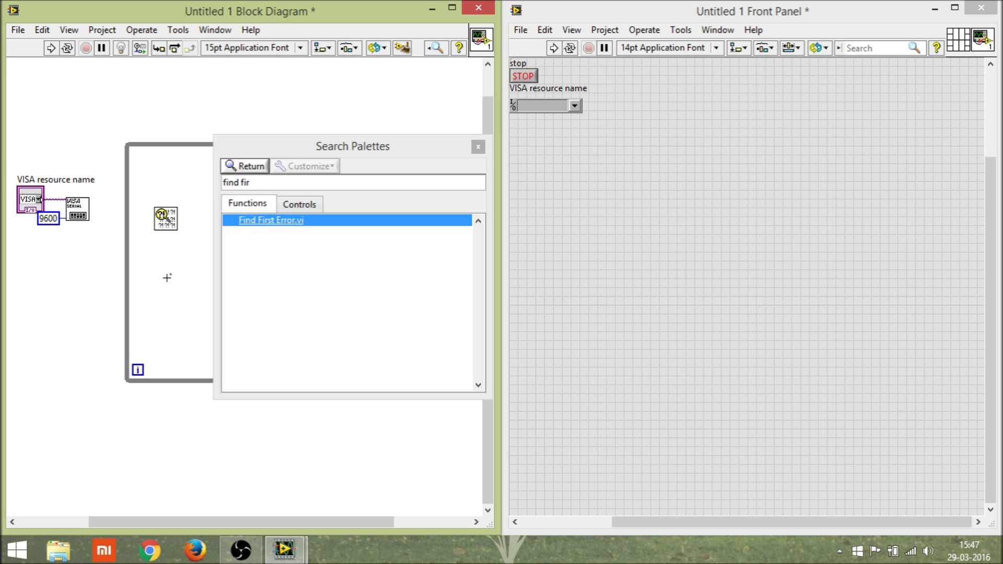
left_click(478, 146)
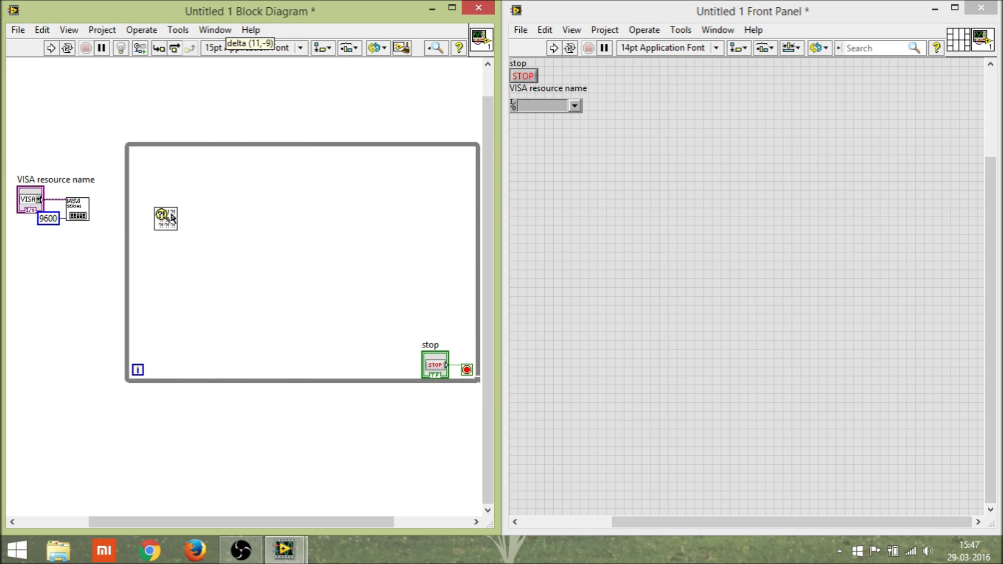
left_click_drag(164, 220, 174, 213)
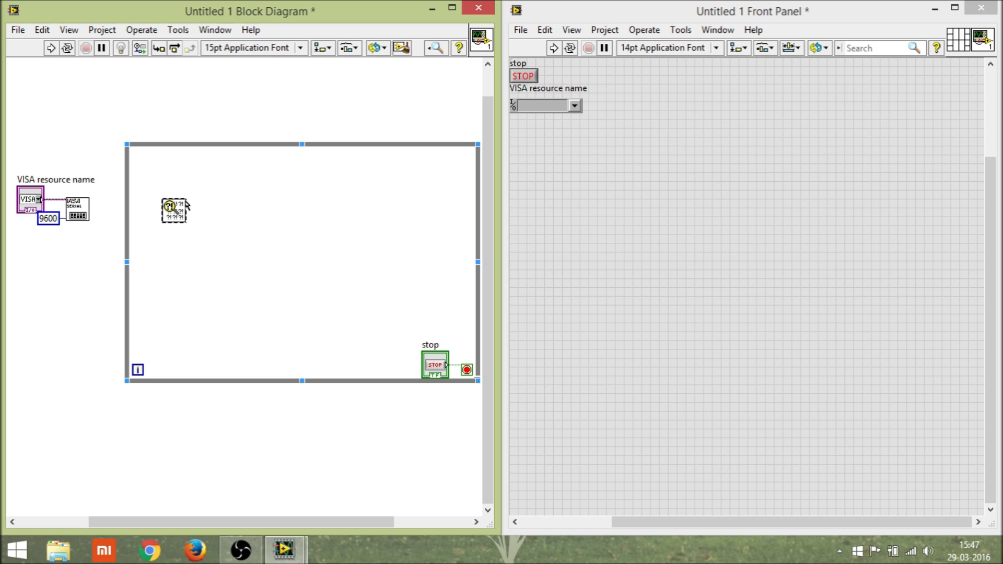
left_click(173, 236)
left_click(88, 217)
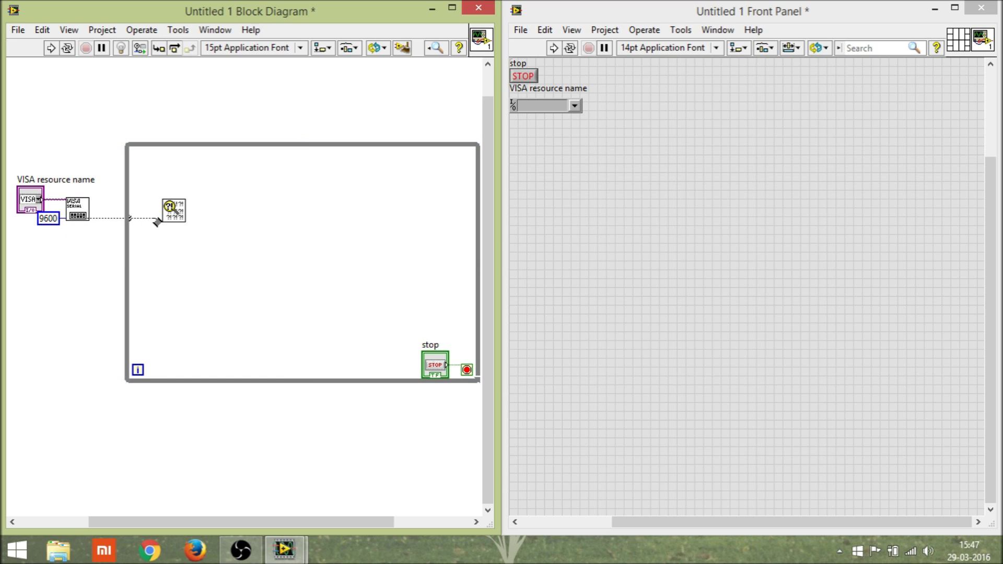
left_click(163, 218)
Step: Invert Find First Error's result with a Not function driving a new '.not. x?' LED indicator
right_click(223, 267)
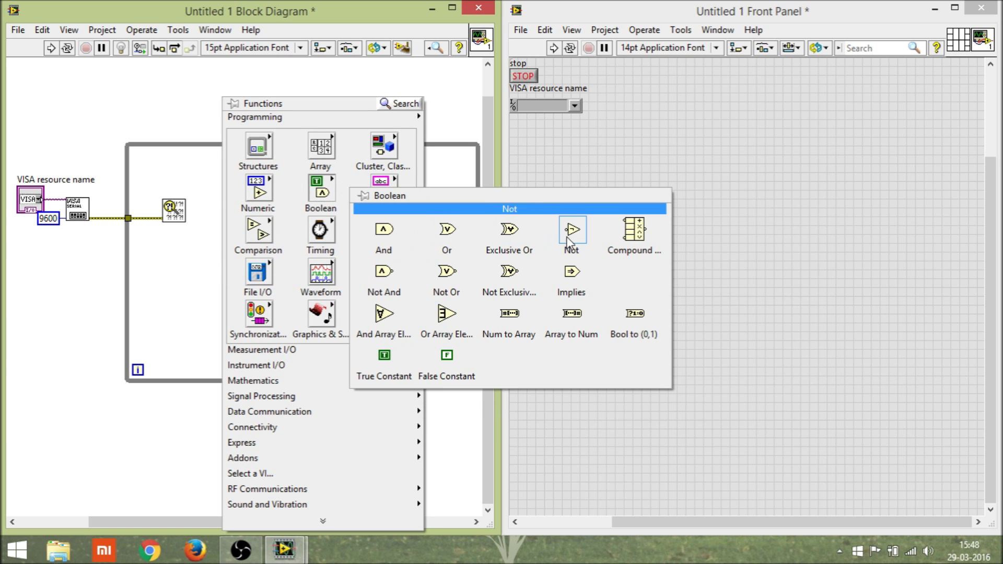
left_click(573, 232)
left_click(191, 206)
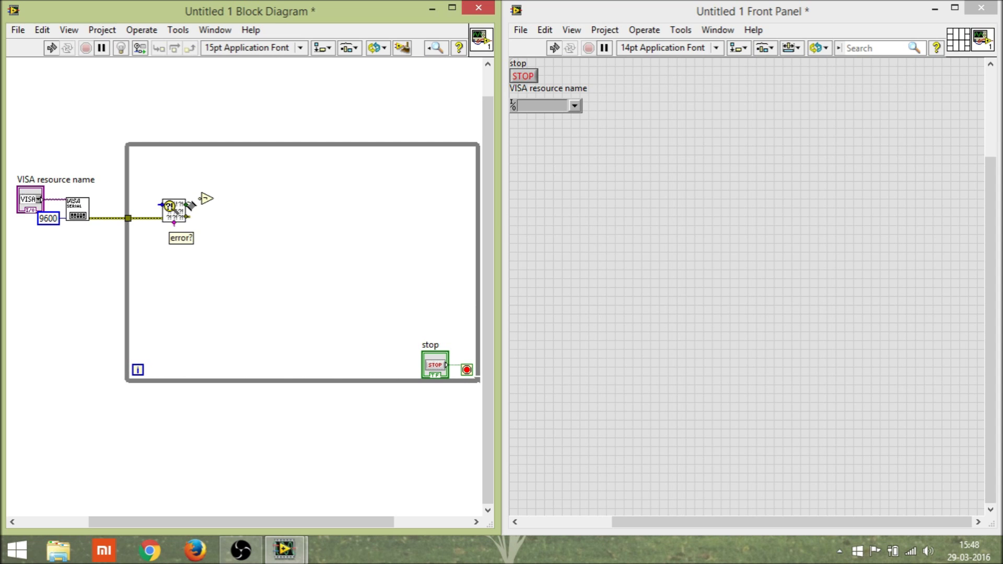
left_click(186, 205)
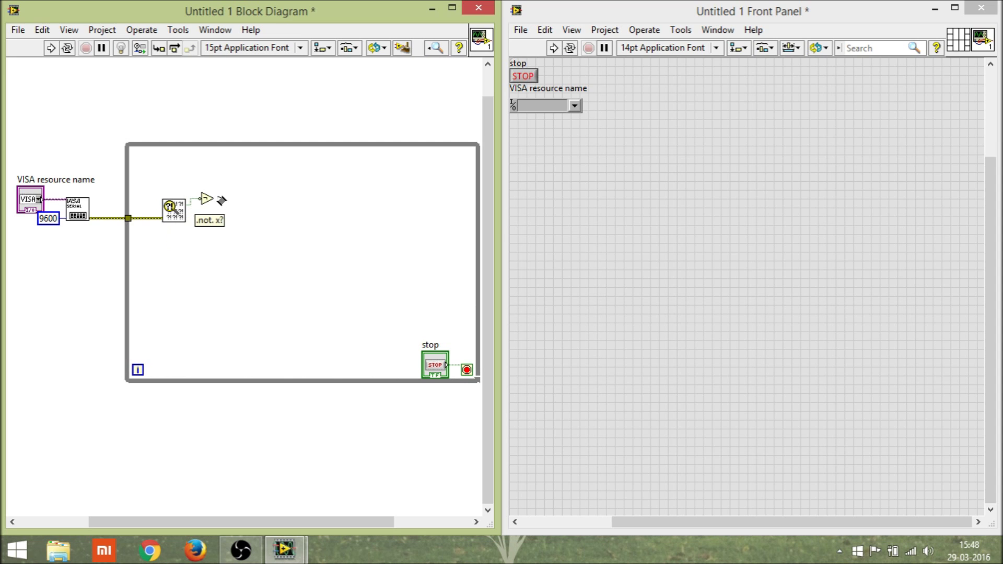
right_click(218, 198)
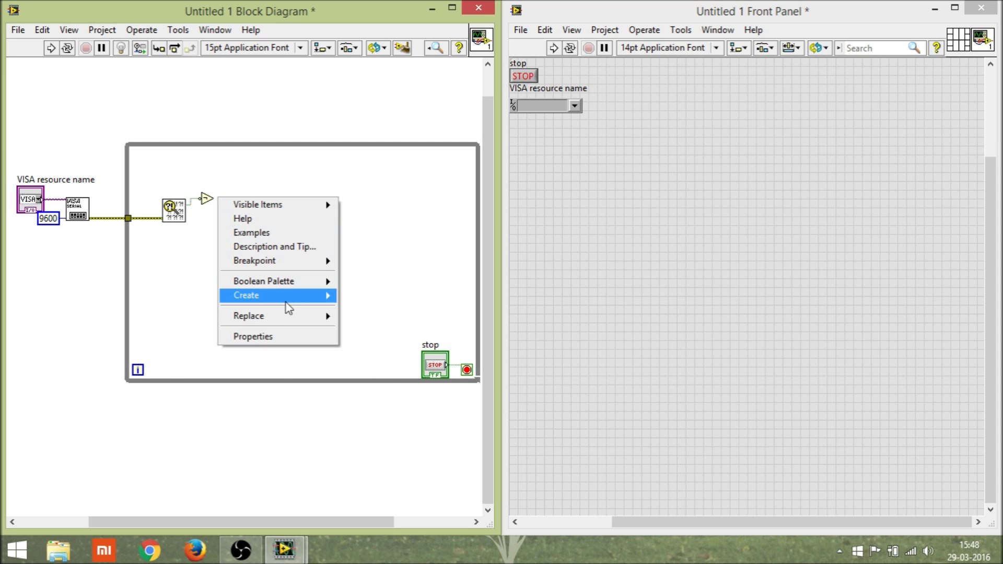
mouse_move(278, 295)
left_click(370, 324)
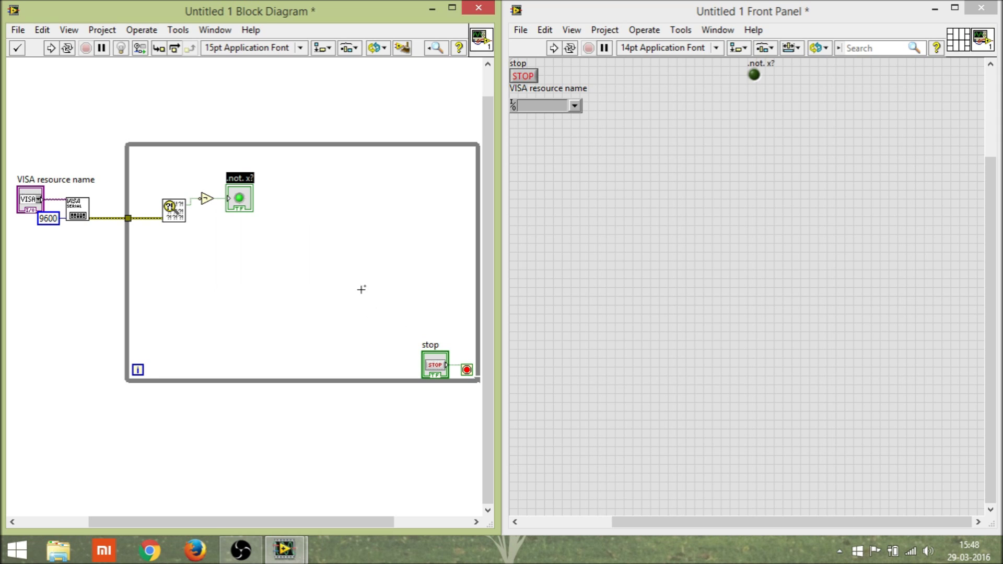
Step: Place a VISA Read node inside the While Loop
right_click(215, 266)
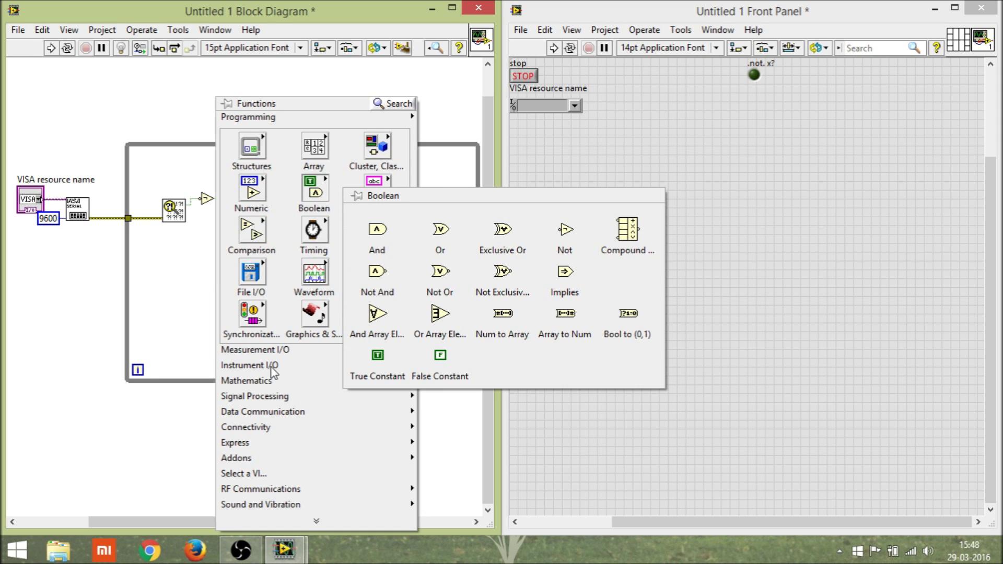
mouse_move(251, 365)
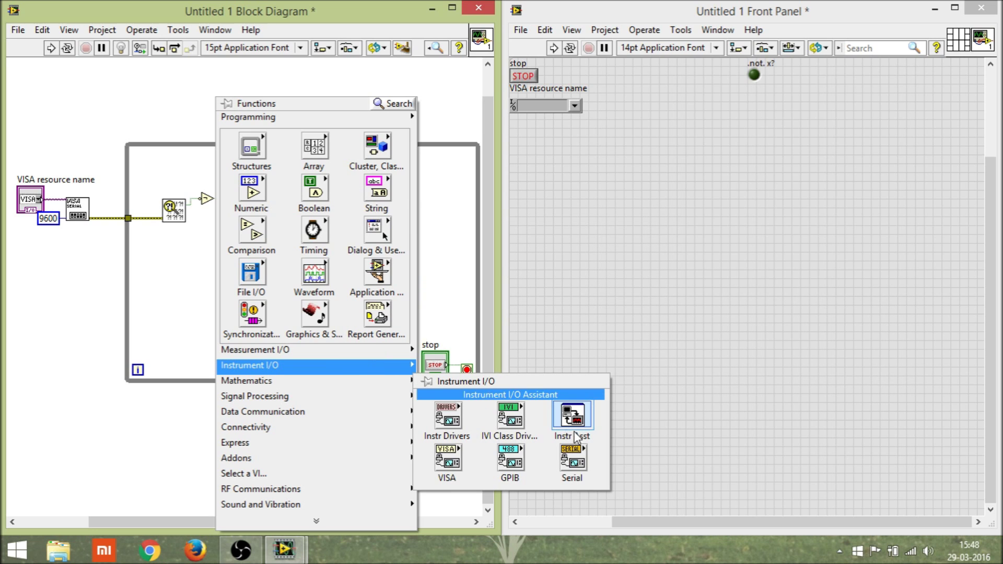
left_click(568, 458)
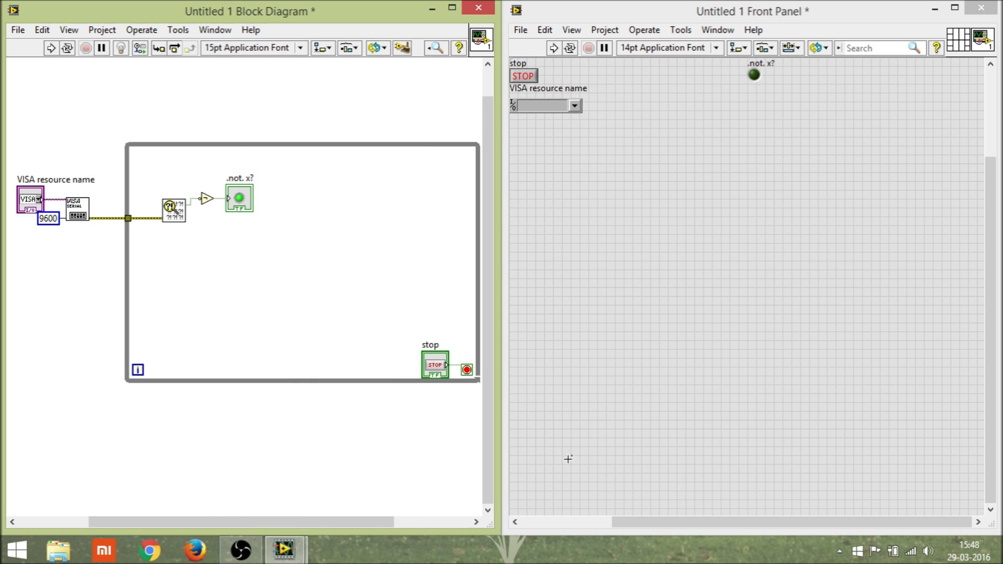
left_click(263, 262)
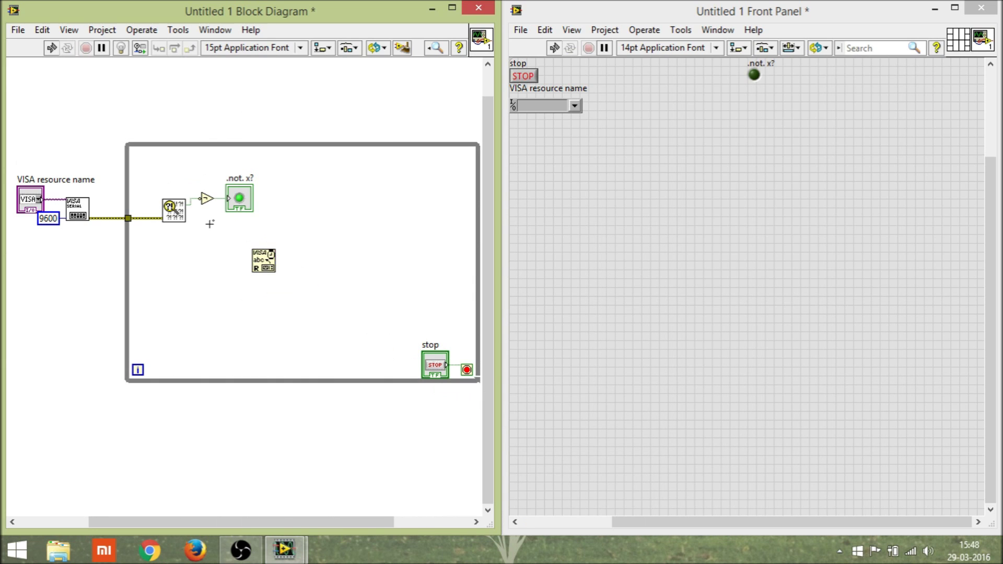
left_click(183, 215)
Step: Connect the error and VISA resource wires into VISA Read, tidying node positions
left_click(250, 270)
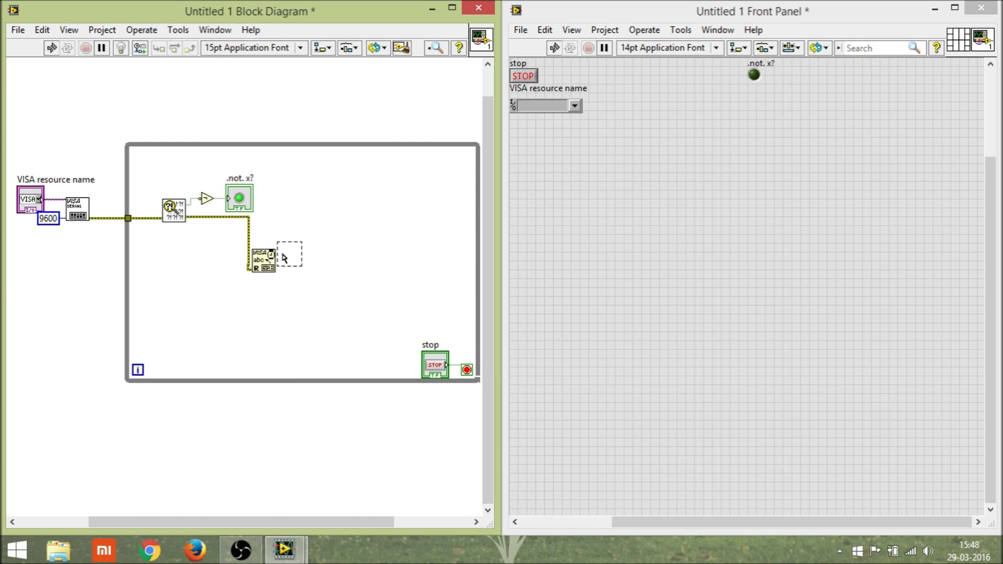
left_click_drag(283, 257, 310, 250)
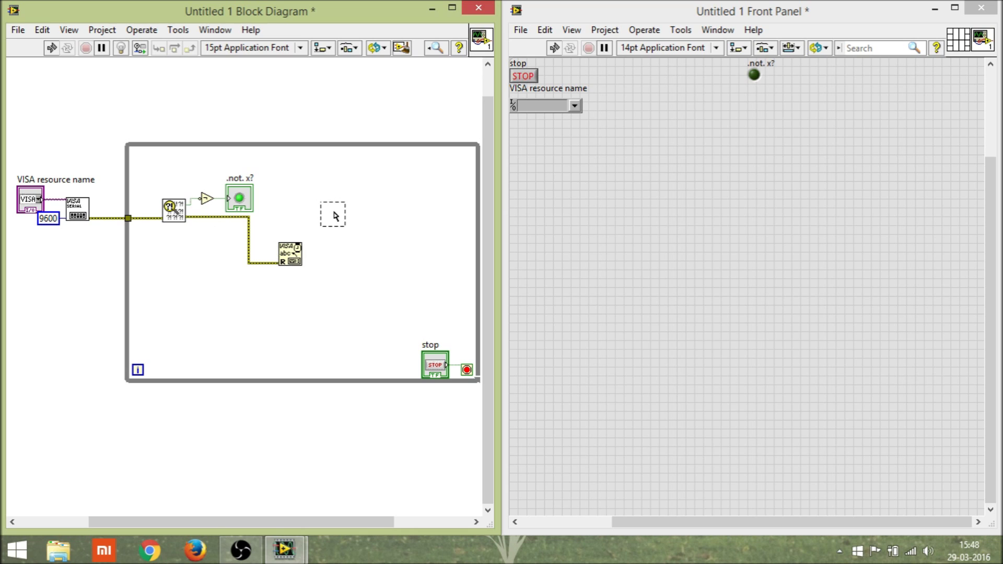
left_click_drag(335, 216, 334, 213)
mouse_move(240, 203)
left_mouse_down()
mouse_move(238, 172)
mouse_move(200, 173)
left_mouse_up()
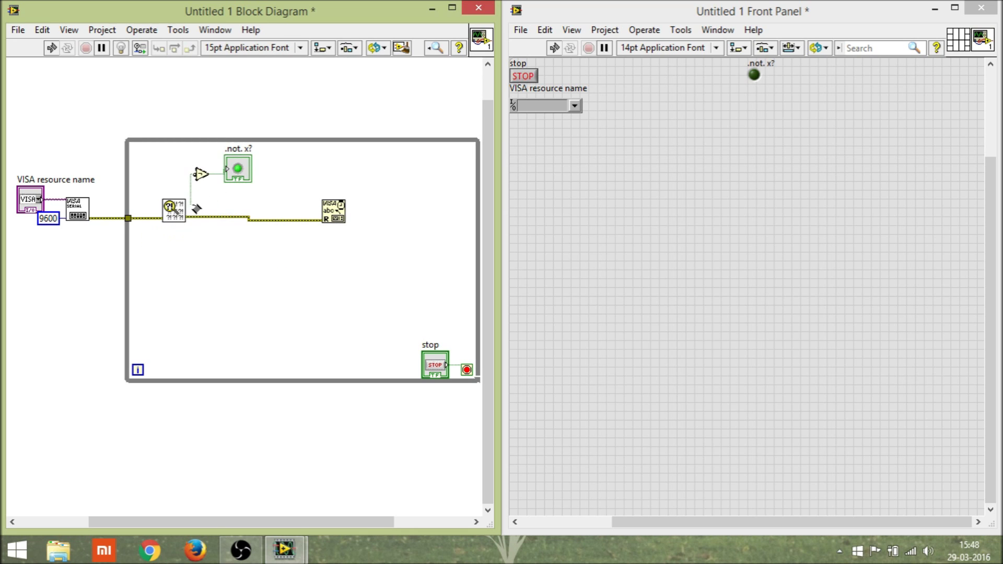
left_click(88, 201)
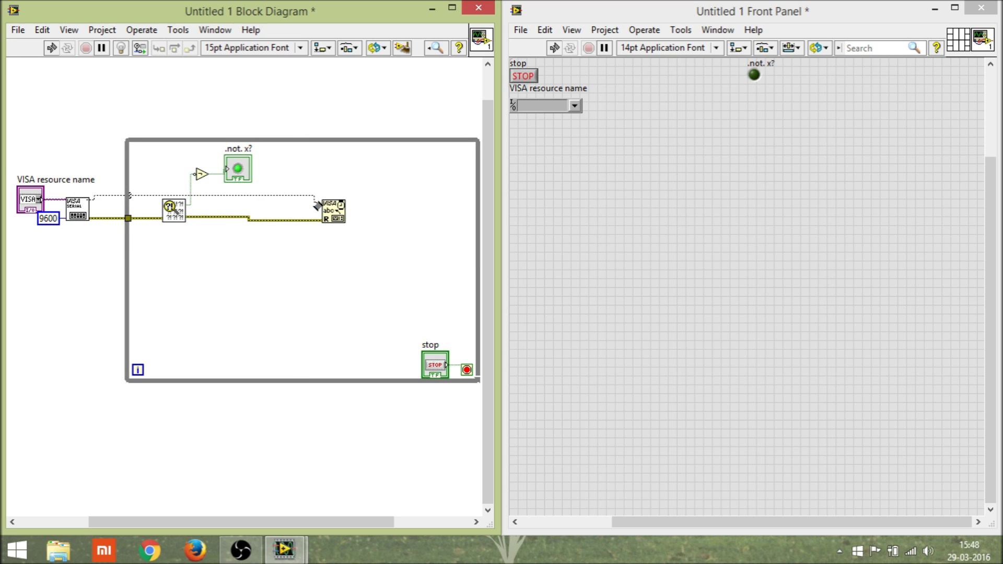
left_click(320, 206)
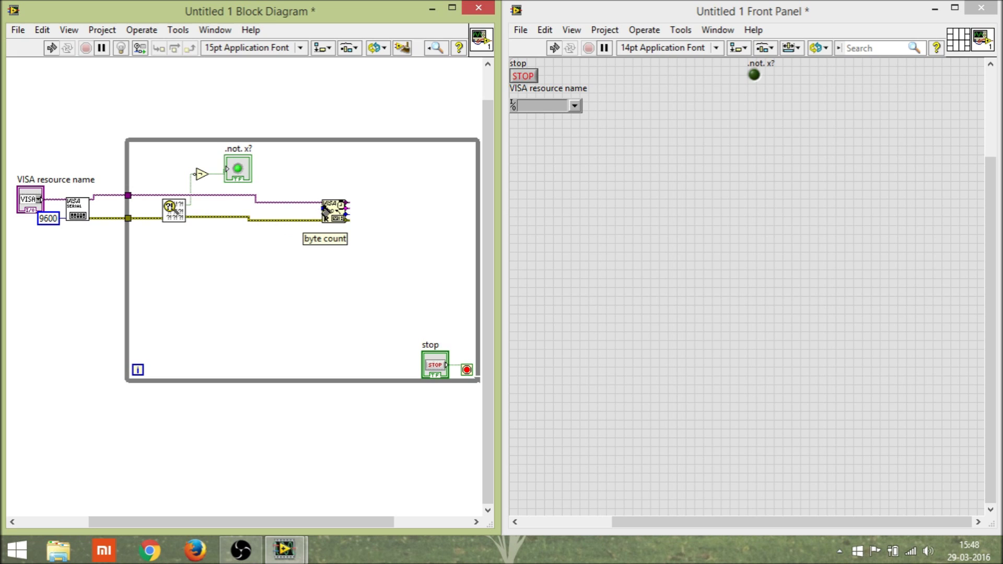
Step: Give VISA Read a byte count constant of 100
right_click(325, 216)
mouse_move(352, 321)
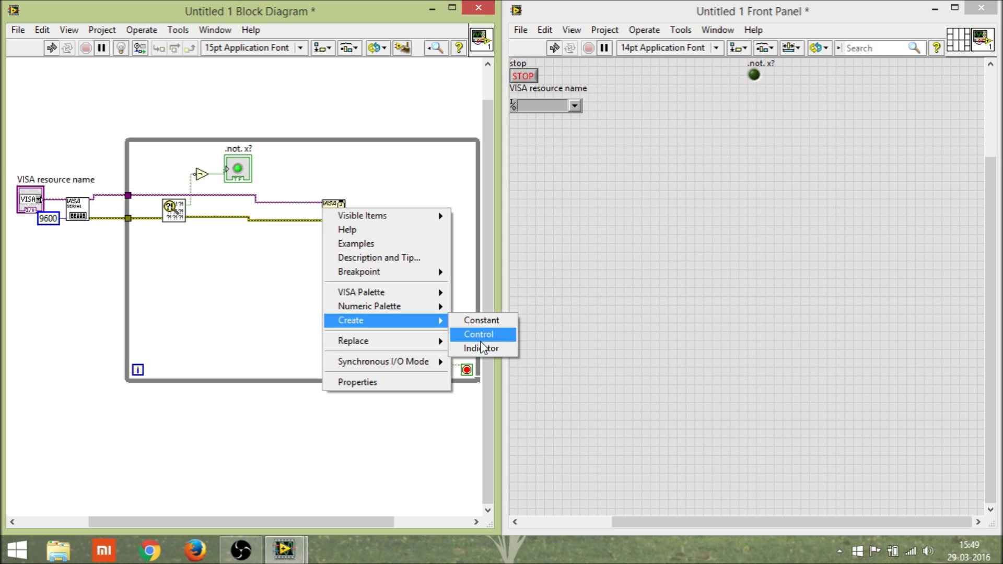
left_click(475, 322)
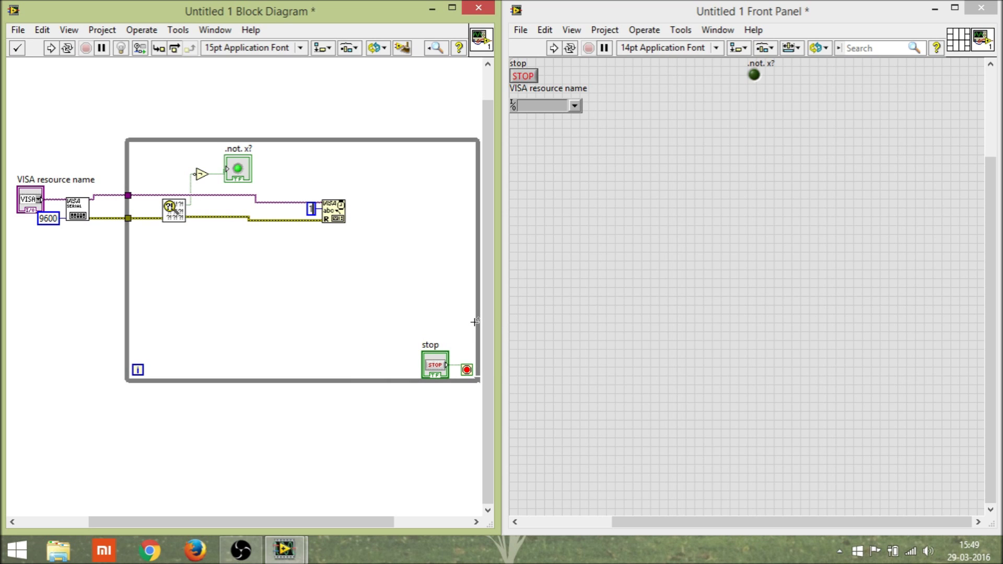
type("00")
left_click(470, 314)
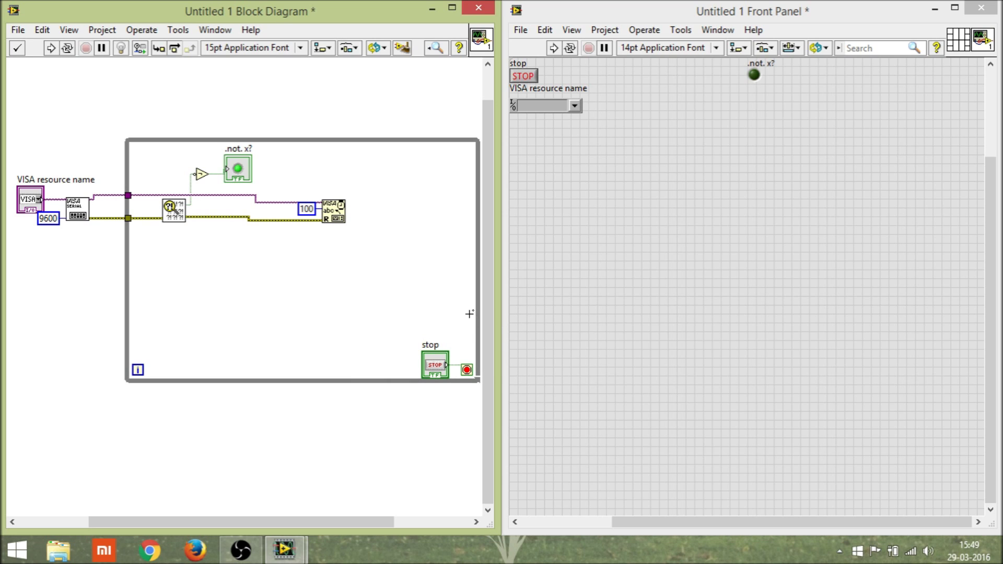
left_click(402, 291)
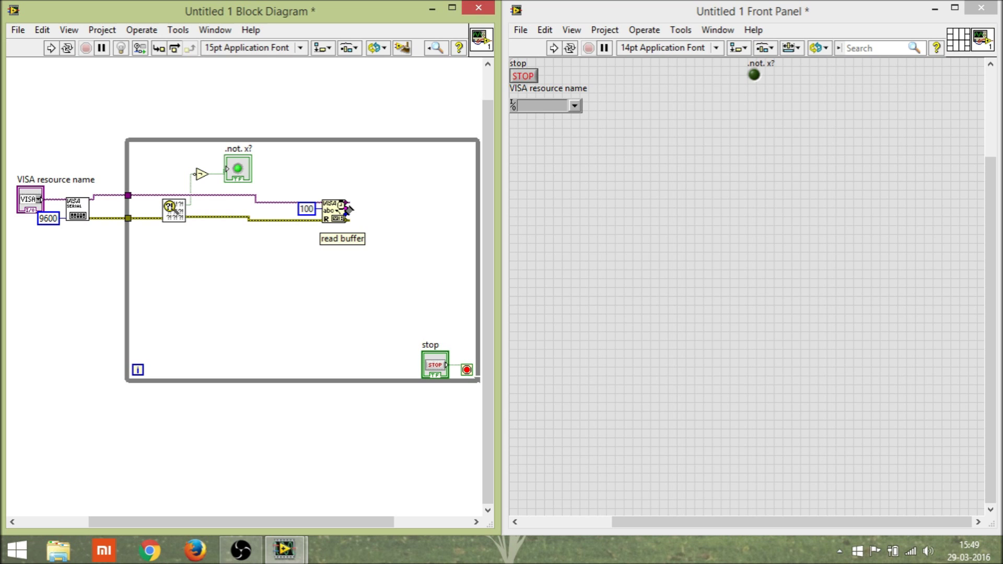
right_click(353, 209)
mouse_move(513, 193)
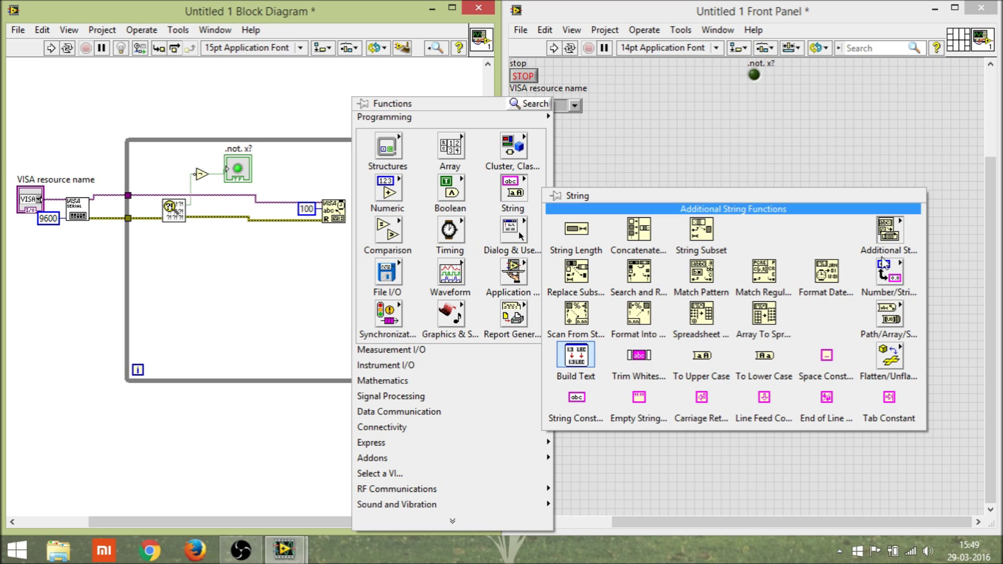
mouse_move(889, 275)
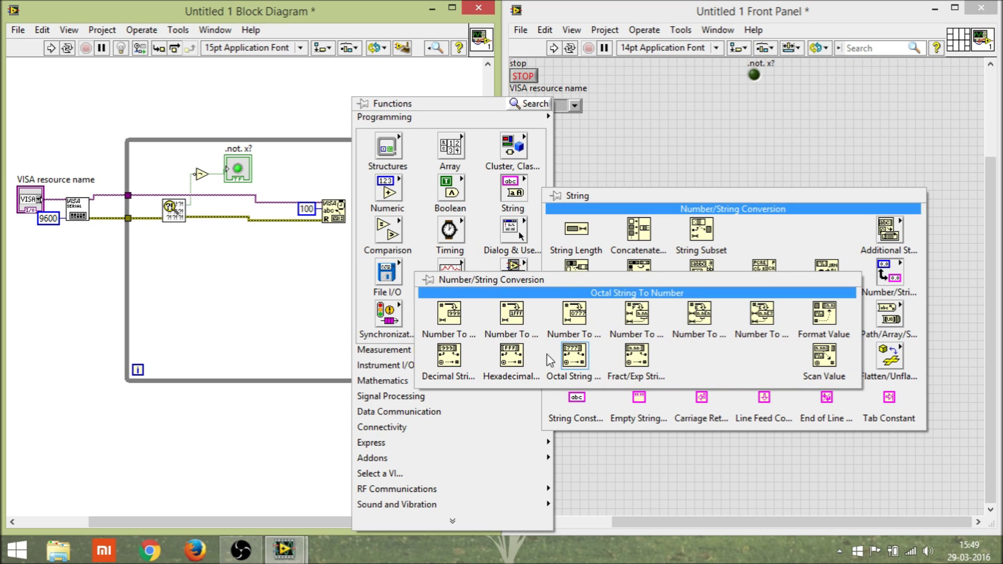
Step: Place Fract/Exp String To Number in the loop, fed by VISA Read's read buffer
left_click(641, 362)
left_click(403, 227)
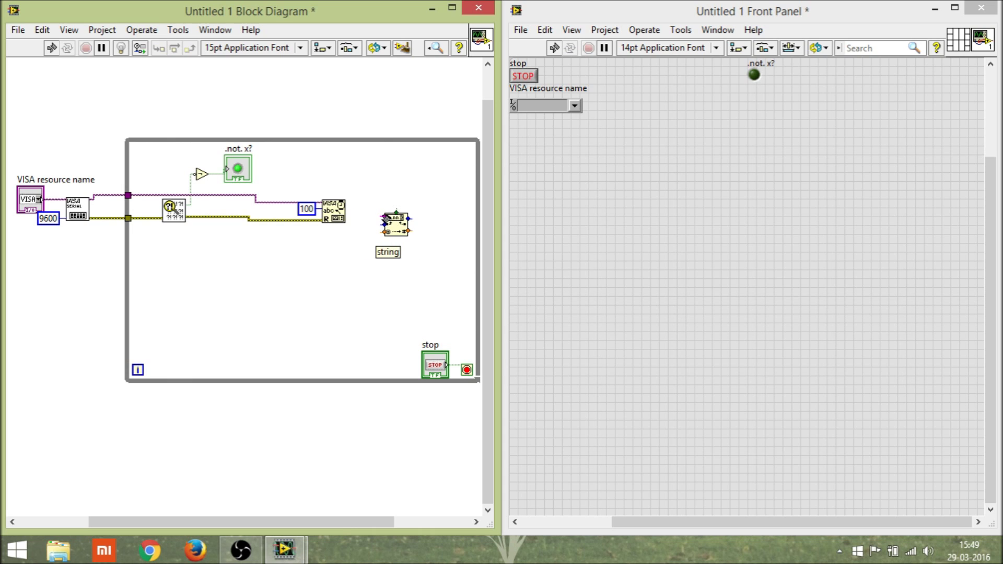
left_click(385, 218)
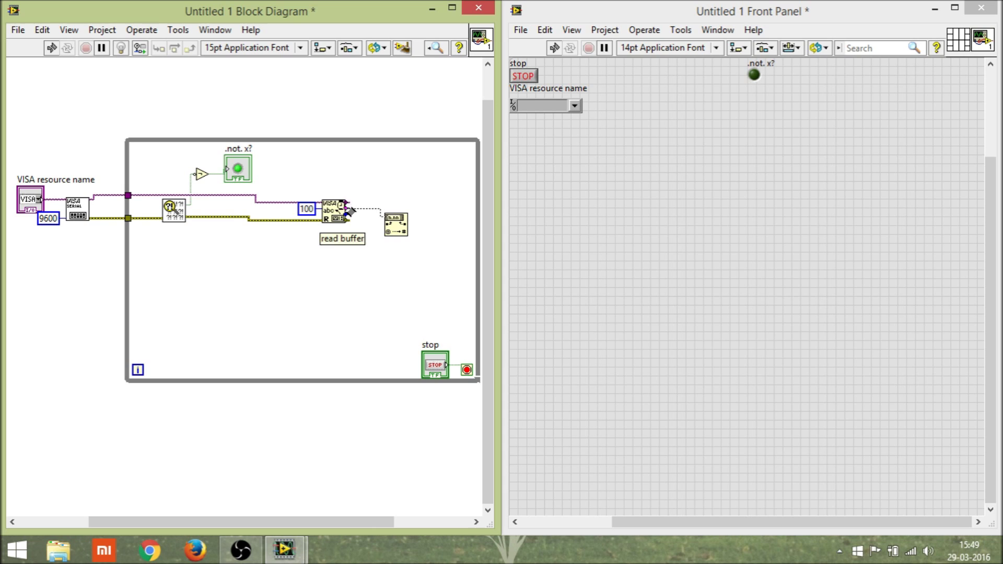
left_click(346, 210)
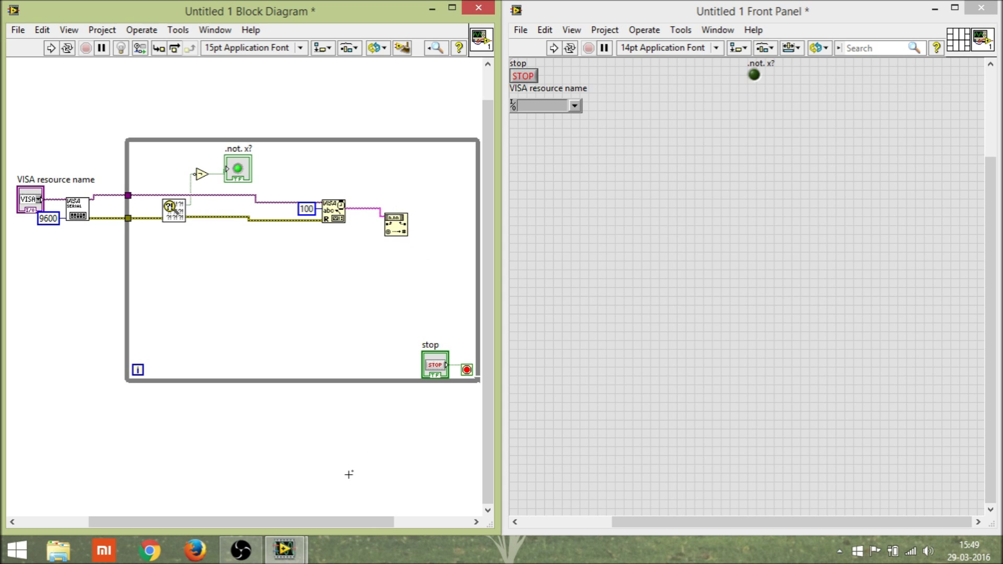
left_click_drag(341, 522, 395, 528)
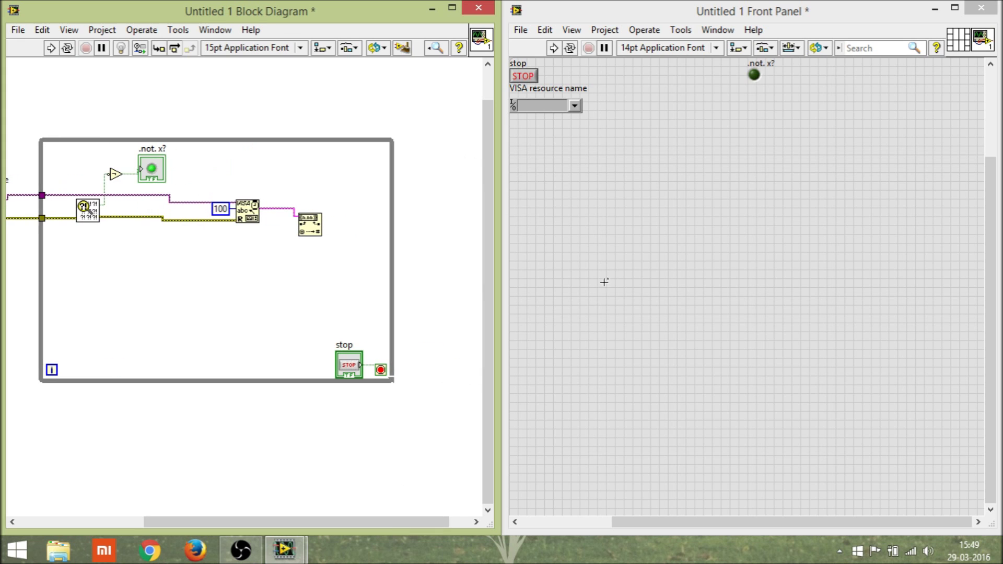
Step: Place a gauge indicator on the front panel and enlarge it
right_click(628, 275)
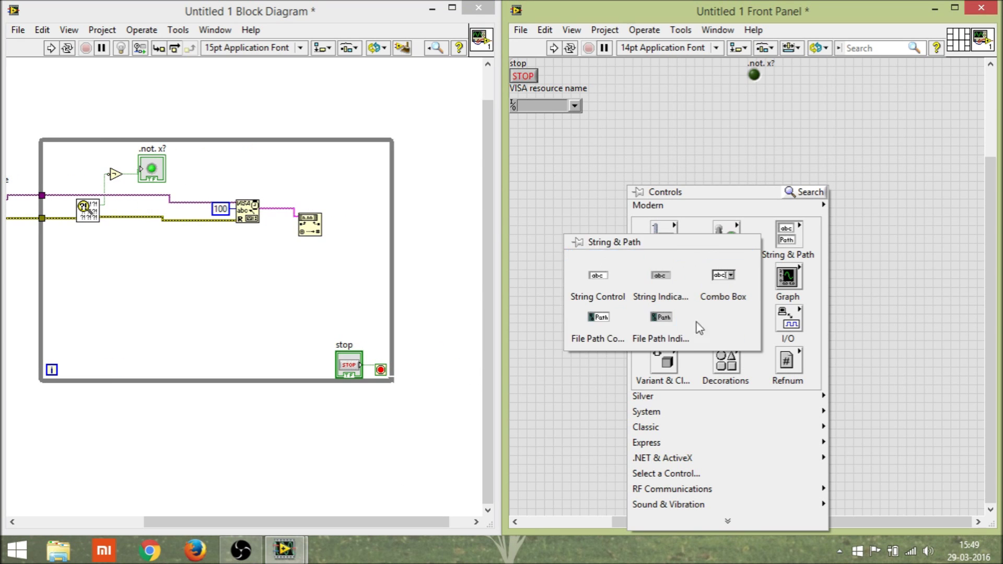
mouse_move(663, 243)
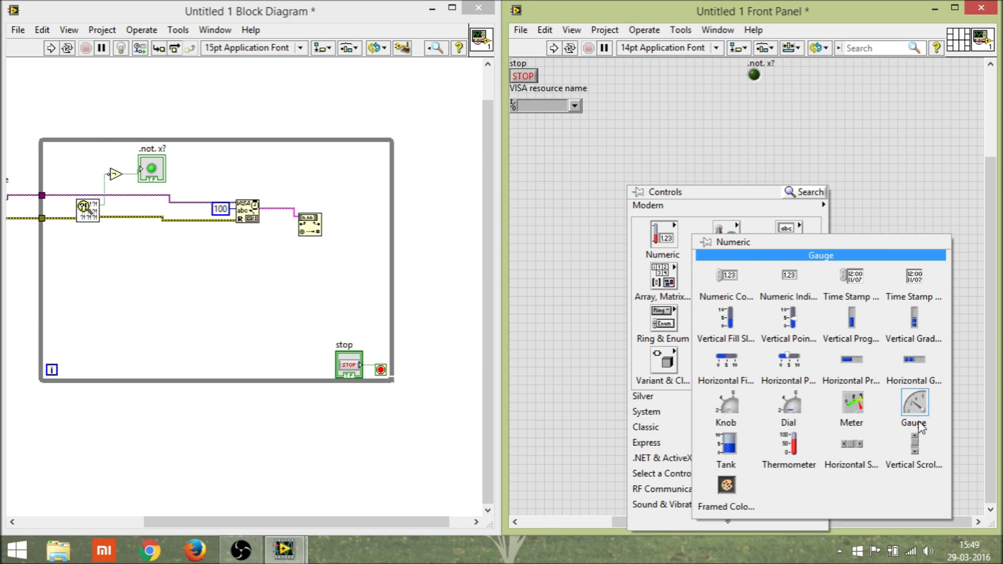
left_click(915, 402)
left_click(635, 230)
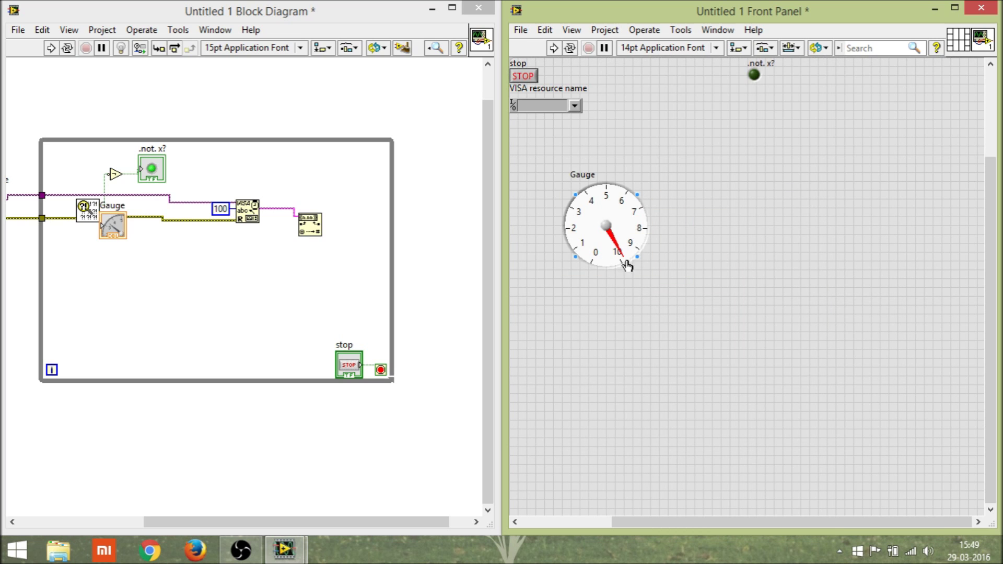
mouse_move(643, 264)
left_mouse_down()
mouse_move(679, 325)
mouse_move(667, 314)
left_mouse_up()
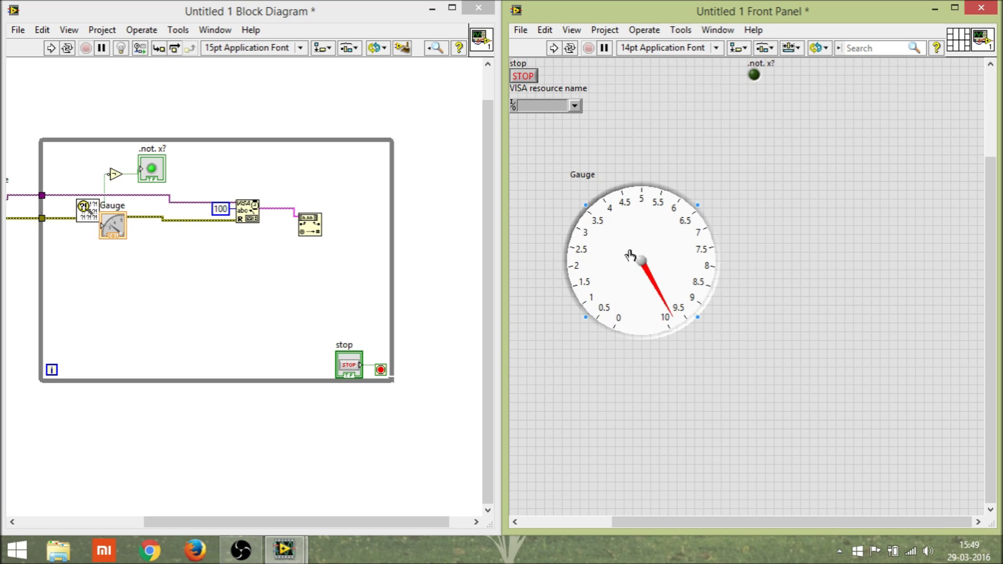
left_click_drag(668, 206, 640, 199)
Step: Show the gauge's digital display and position it beside the gauge
right_click(659, 202)
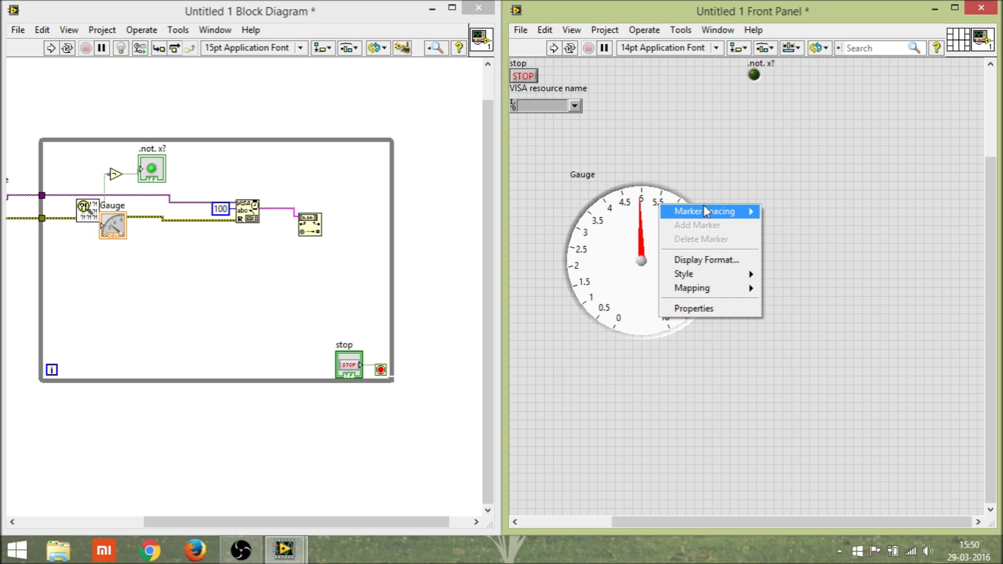
left_click(752, 183)
right_click(661, 204)
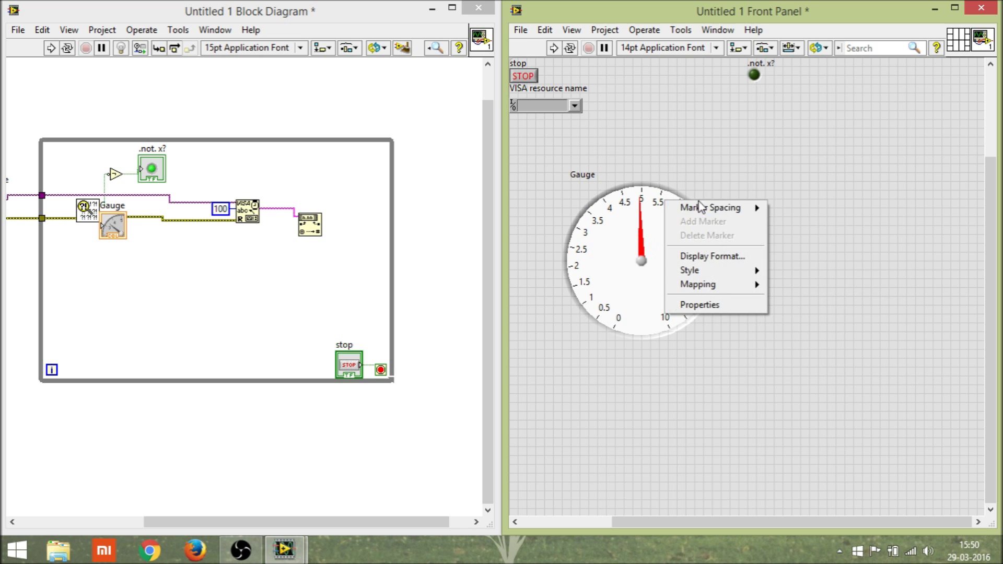
left_click(786, 278)
right_click(657, 320)
mouse_move(697, 241)
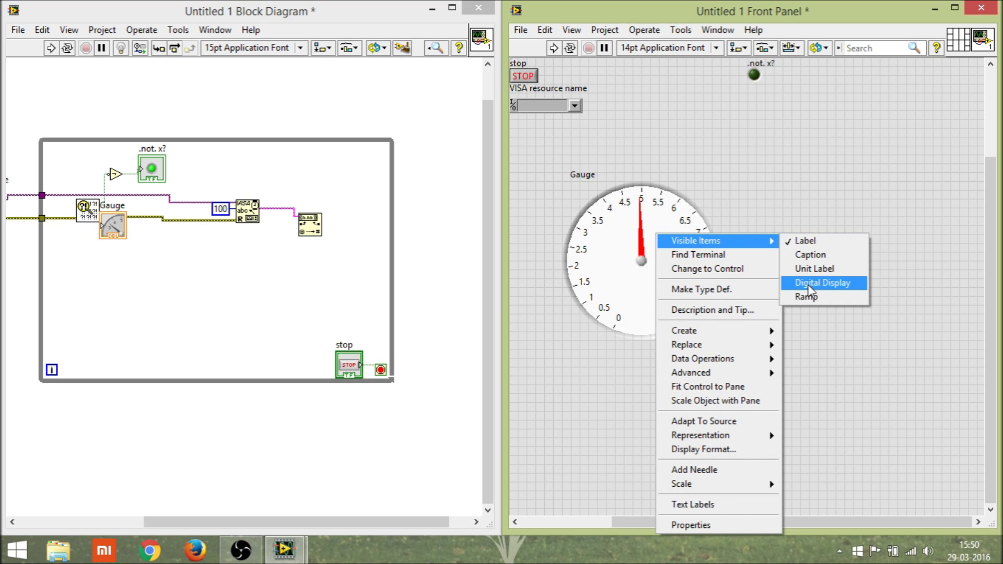
left_click(812, 283)
mouse_move(708, 165)
left_mouse_down()
mouse_move(749, 208)
mouse_move(716, 185)
left_mouse_up()
Step: Open the gauge's Properties dialog
right_click(642, 261)
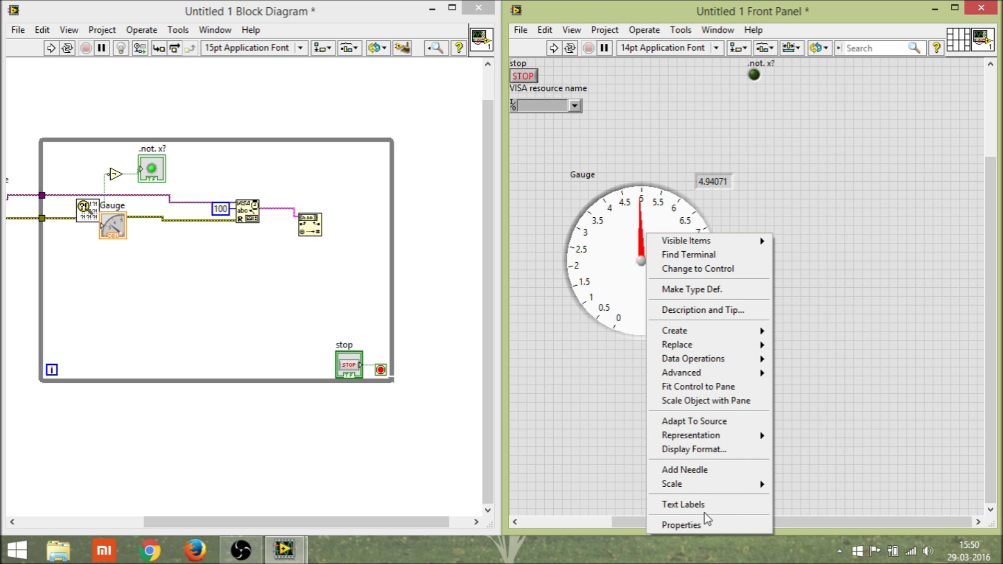
left_click(544, 385)
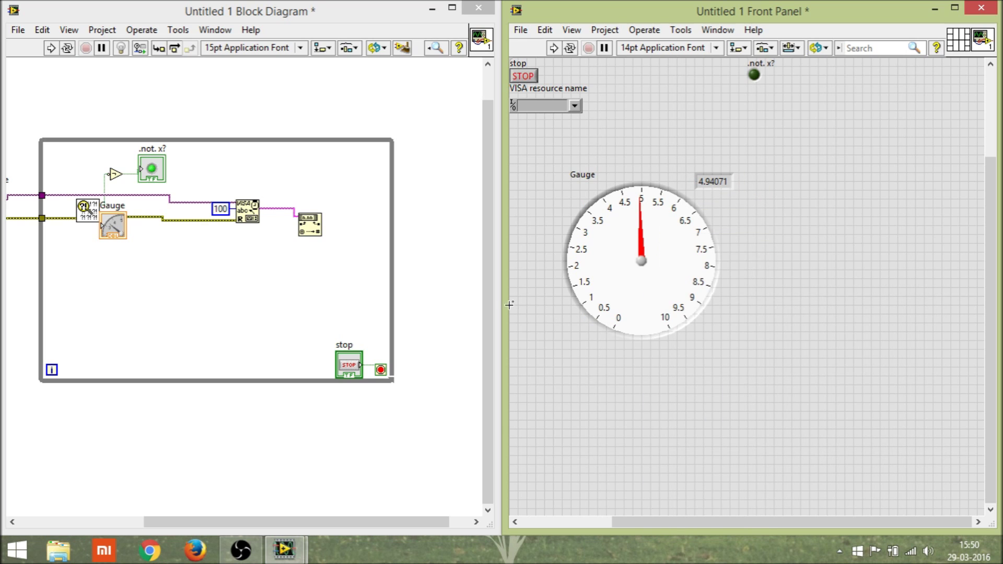
right_click(666, 294)
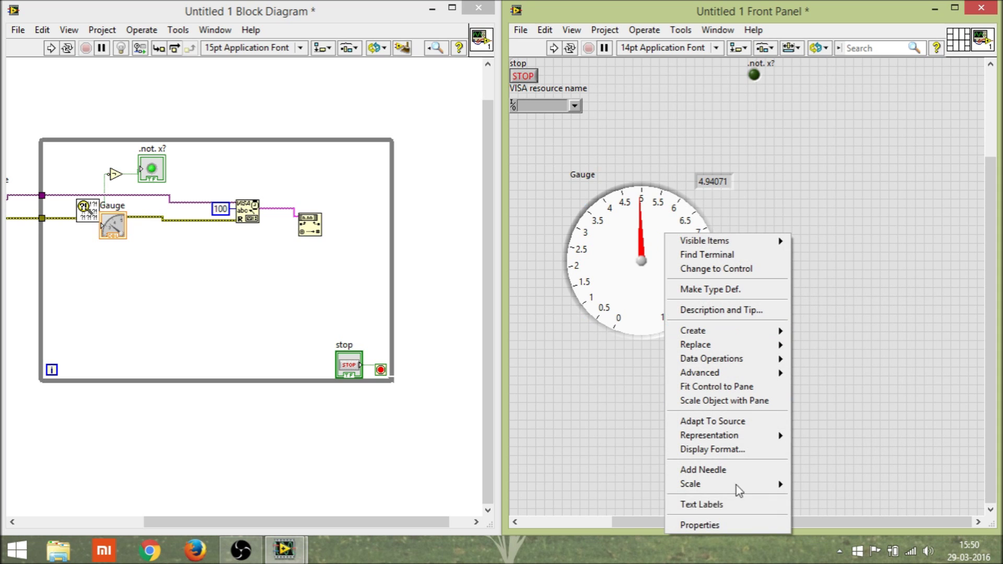
left_click(744, 523)
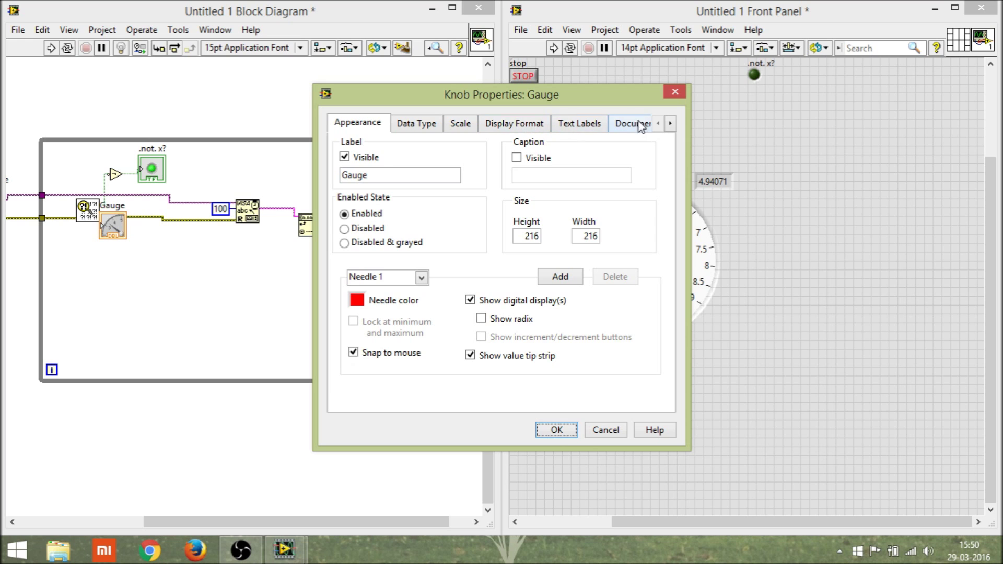
Step: Turn on the gauge's colour ramp and set its scale maximum to 3000
left_click(453, 125)
left_click(546, 208)
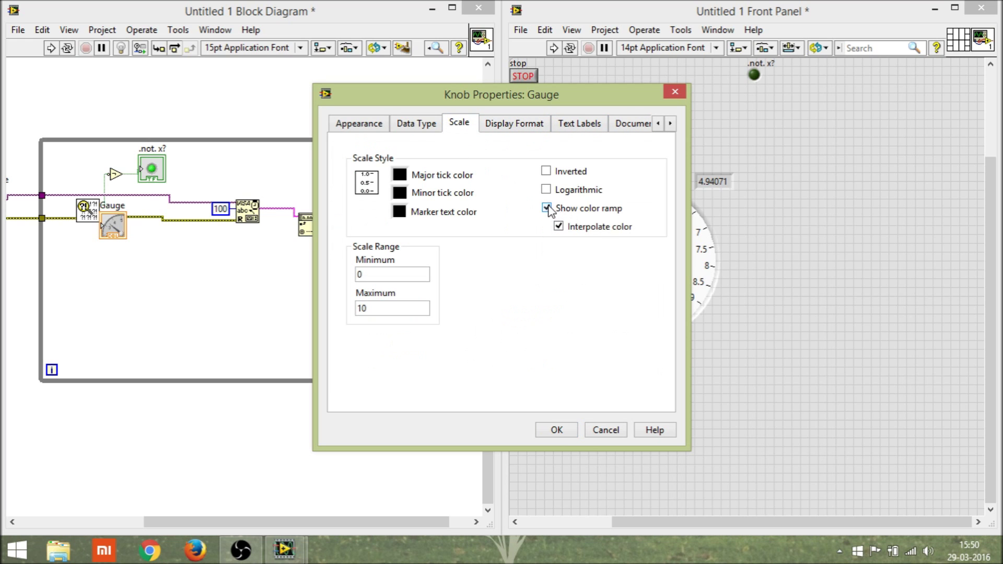
left_click_drag(597, 101, 482, 71)
double_click(248, 279)
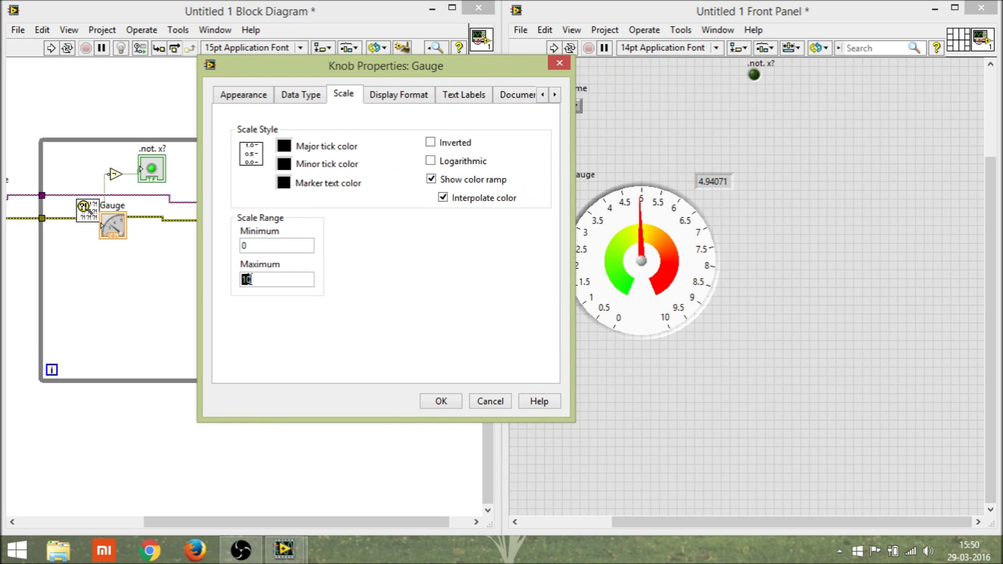
key("BackSpace")
type("000")
left_click(440, 401)
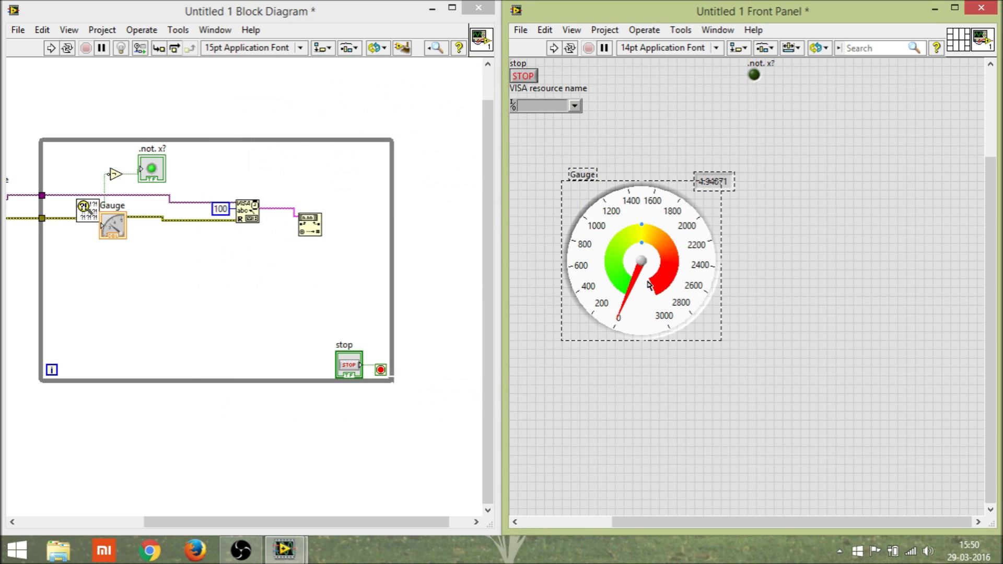
Step: Rename the gauge to RPM and move String To Number higher in the loop
double_click(583, 174)
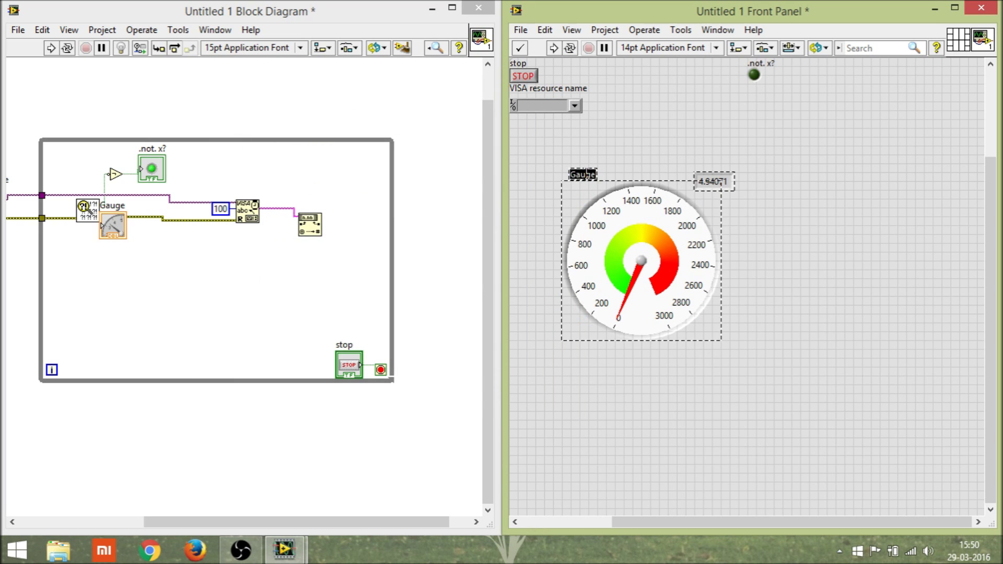
type("RPM")
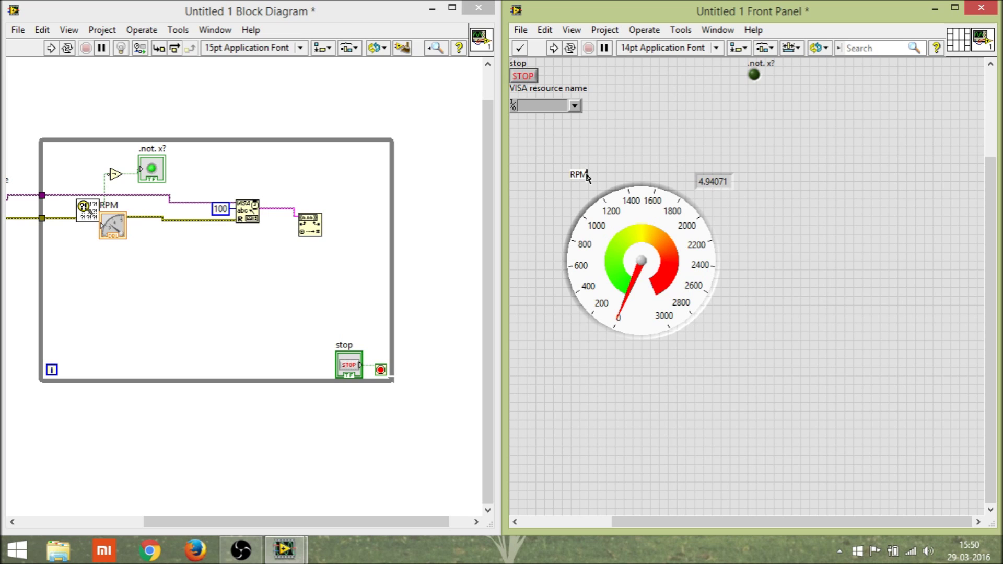
left_click(556, 157)
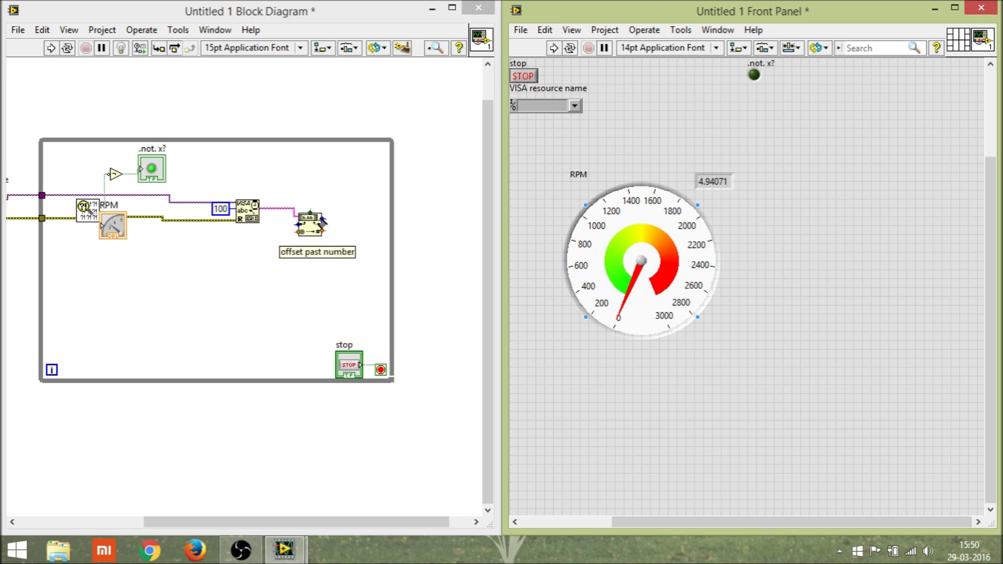
left_click_drag(319, 224, 314, 173)
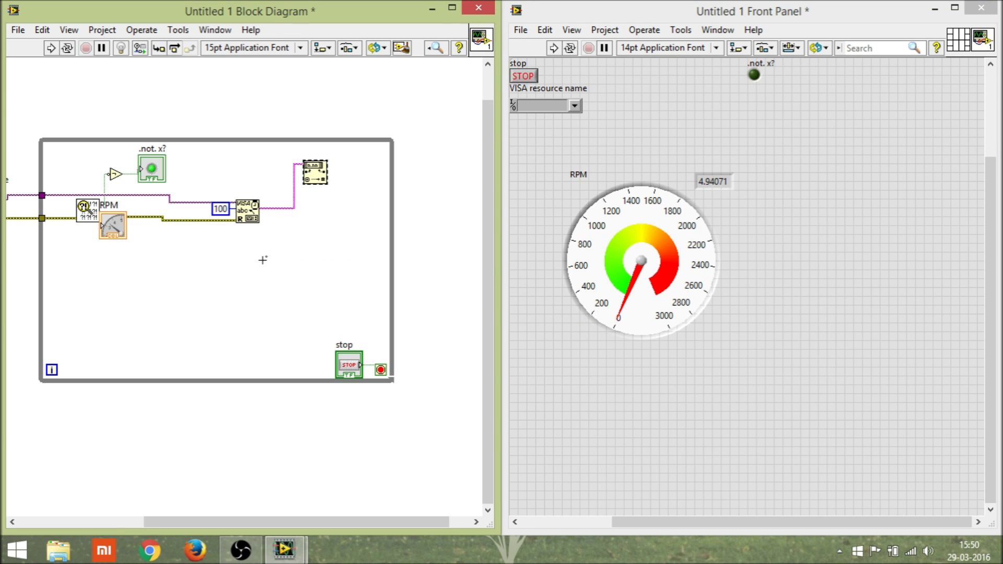
right_click(266, 261)
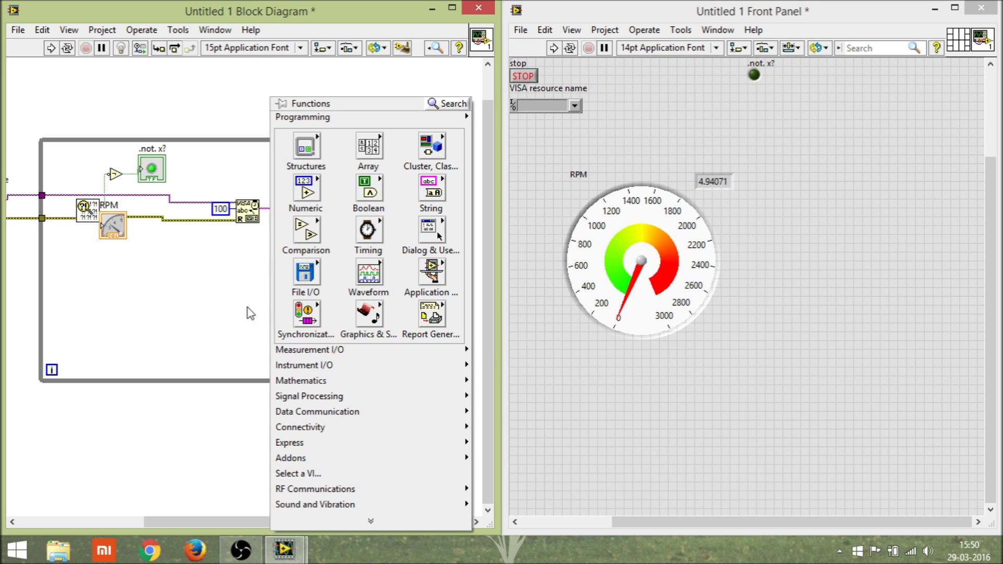
Step: Add a second gauge to the front panel and show its digital display
left_click(238, 295)
right_click(830, 253)
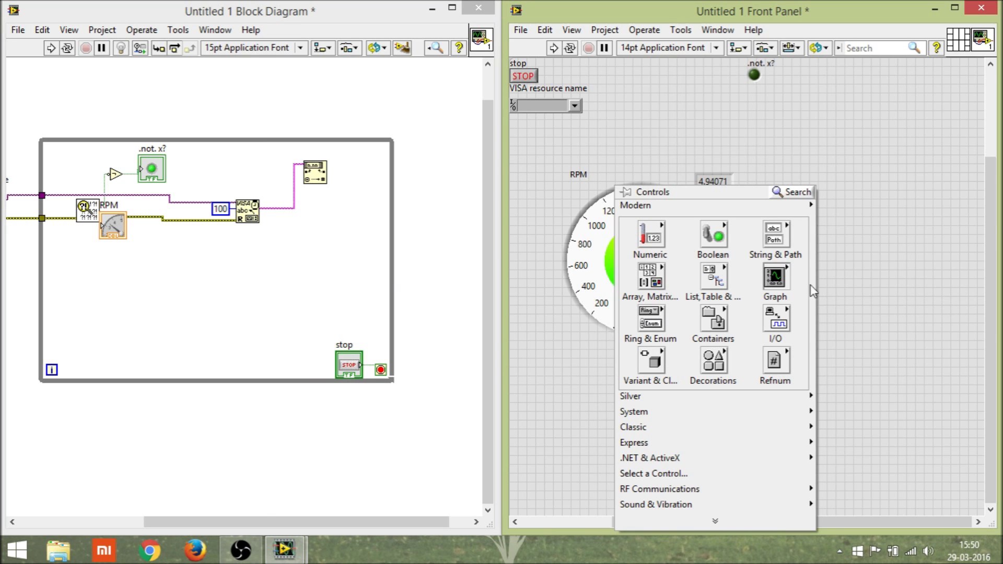
mouse_move(651, 239)
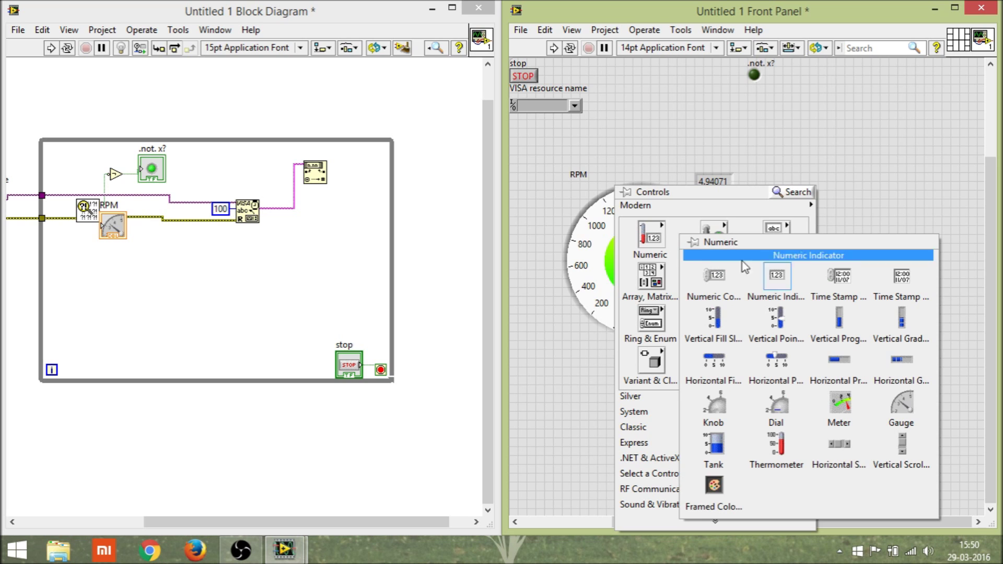
left_click(910, 406)
left_click(893, 247)
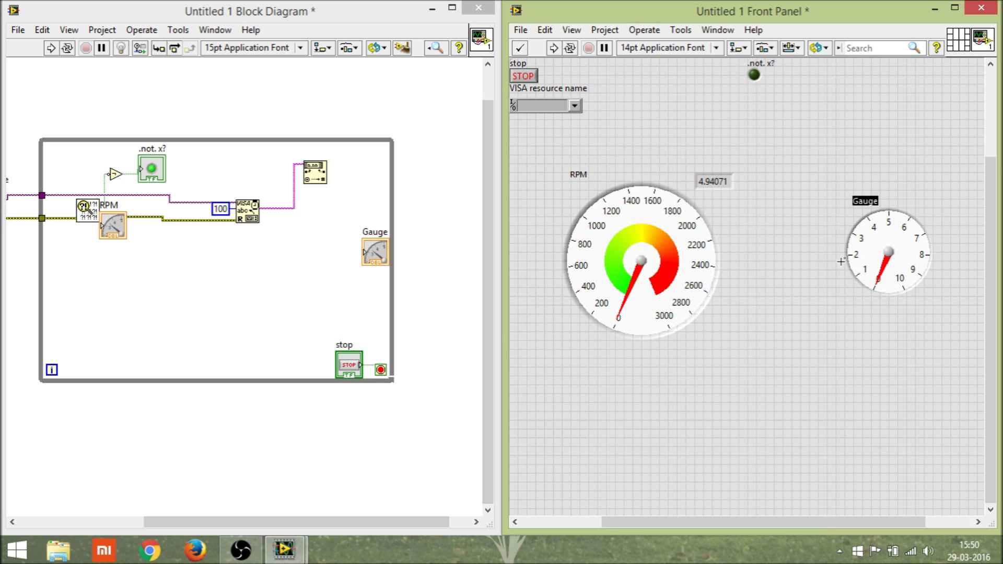
right_click(918, 250)
mouse_move(828, 241)
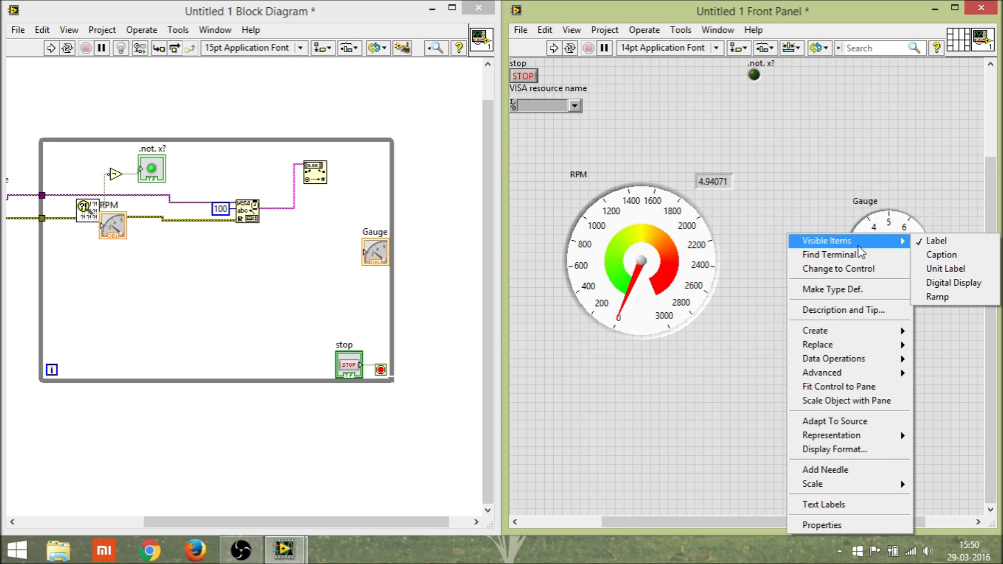
left_click(941, 283)
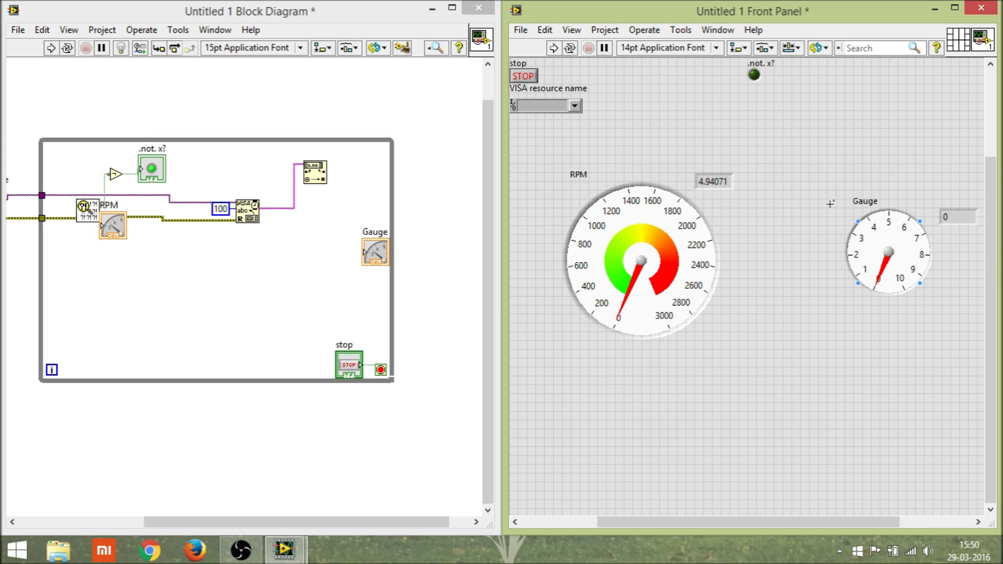
Step: Rearrange the second gauge's terminal and the Gauge terminal inside the loop
left_click_drag(384, 260, 348, 257)
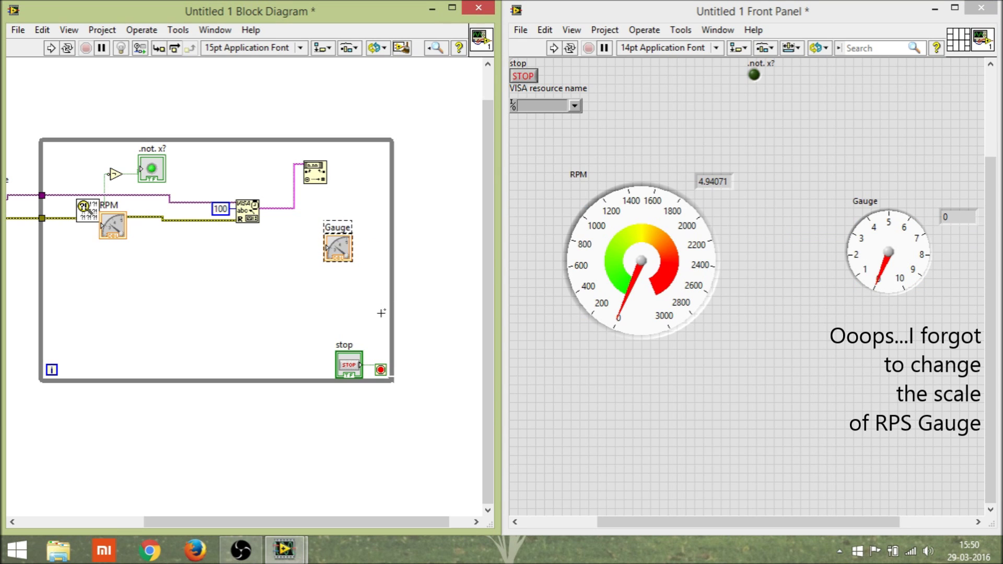
left_click(255, 252)
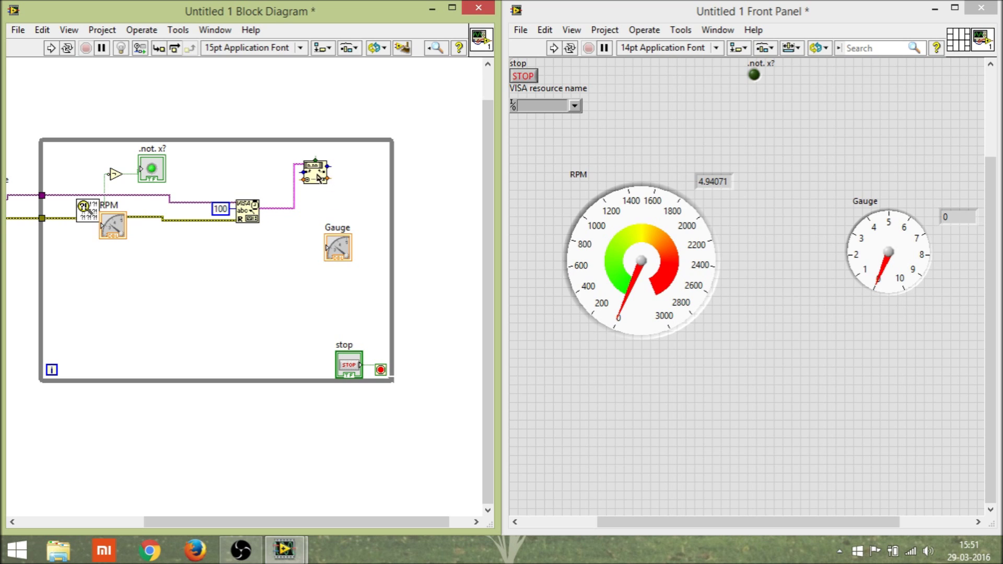
mouse_move(335, 250)
left_mouse_down()
mouse_move(369, 221)
mouse_move(368, 172)
left_mouse_up()
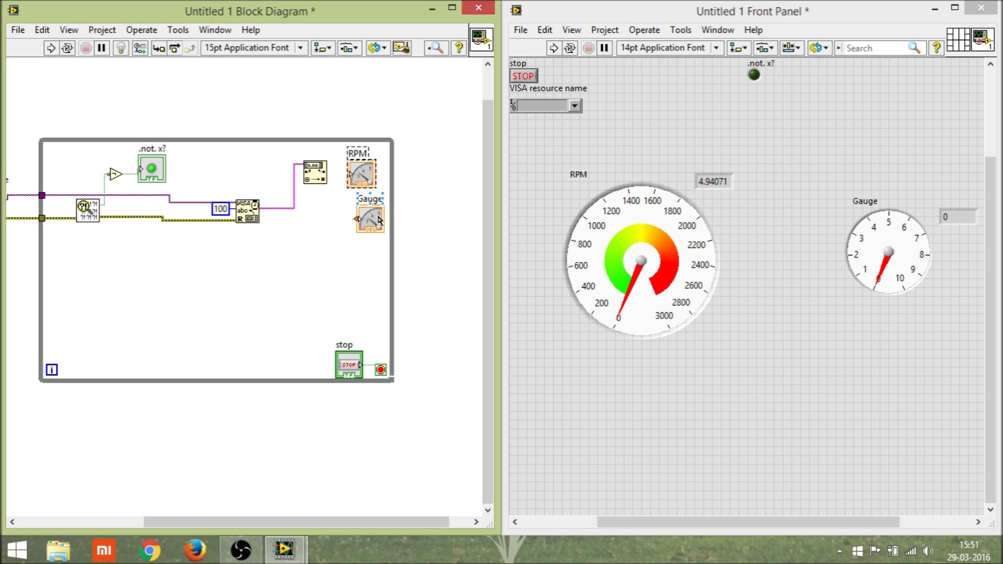
Step: Wire the converted number into the RPM terminal, with the Gauge terminal placed beneath it
left_click_drag(371, 218, 356, 305)
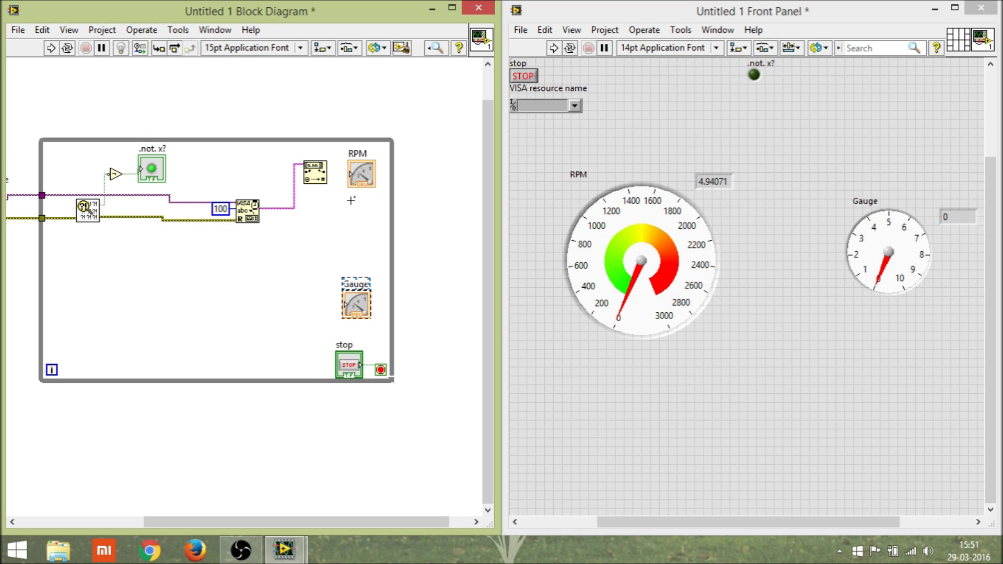
left_click(330, 170)
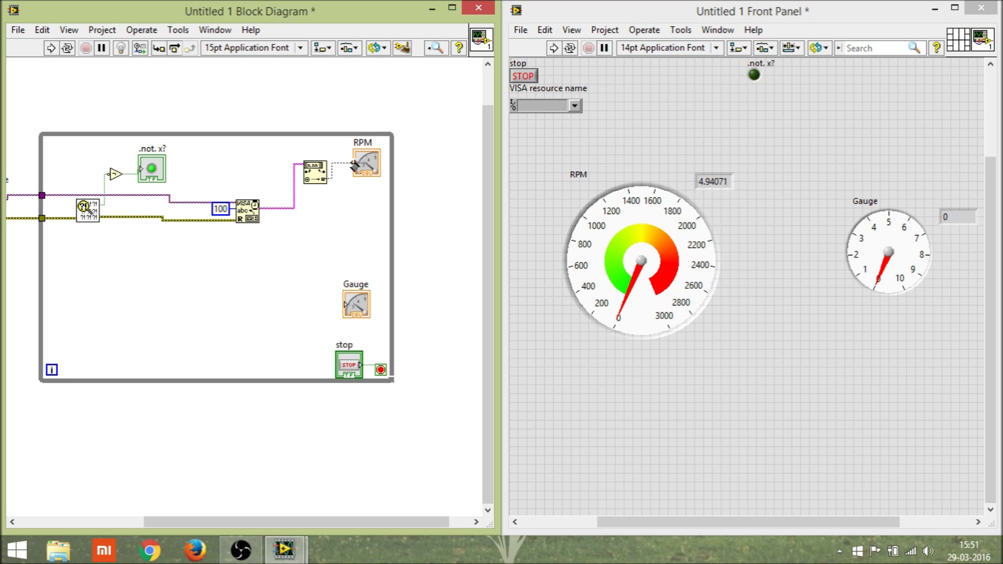
left_click(354, 165)
left_click_drag(352, 312, 369, 226)
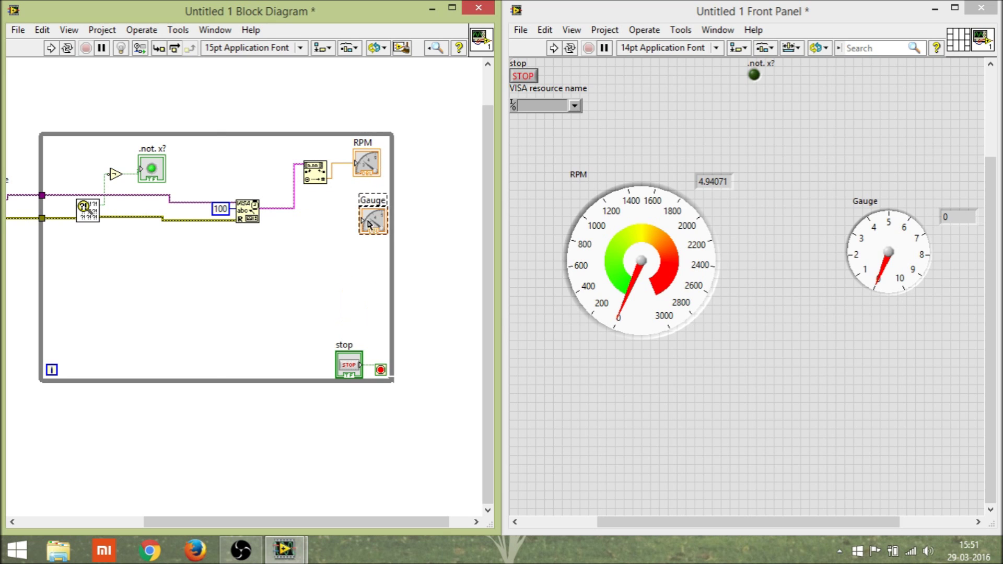
Step: Rename the second gauge on the front panel to RPS
double_click(866, 202)
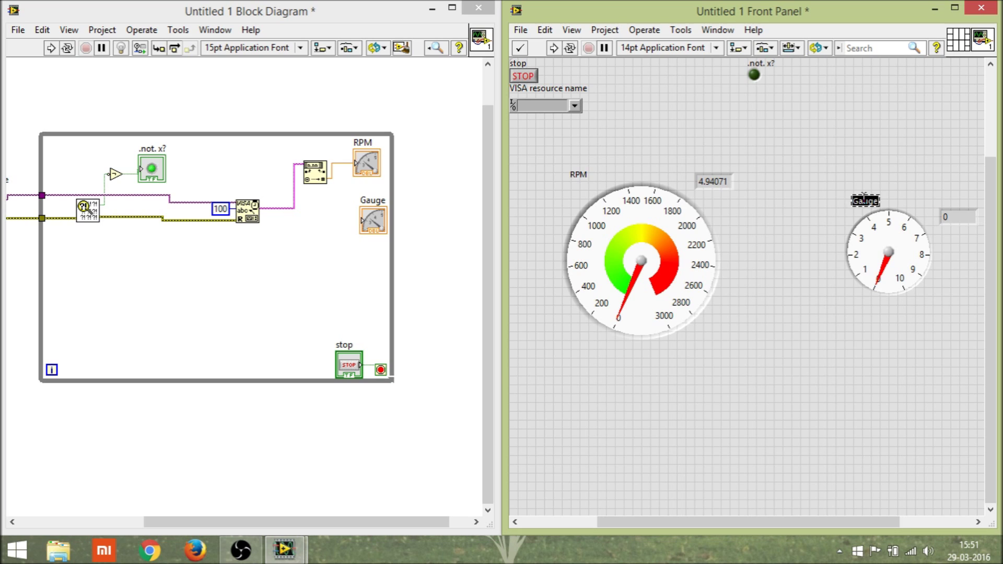
type("RPS")
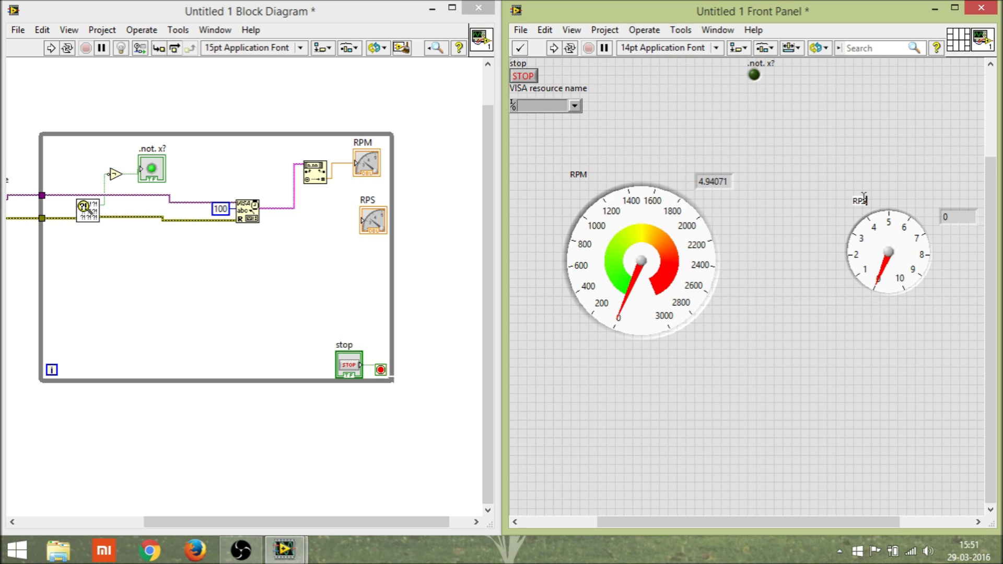
left_click(378, 276)
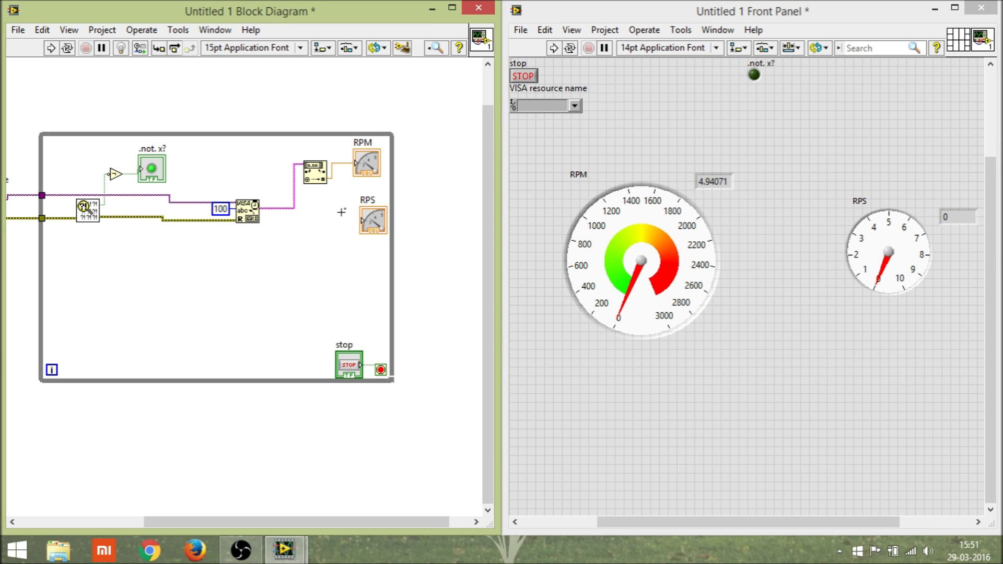
right_click(321, 226)
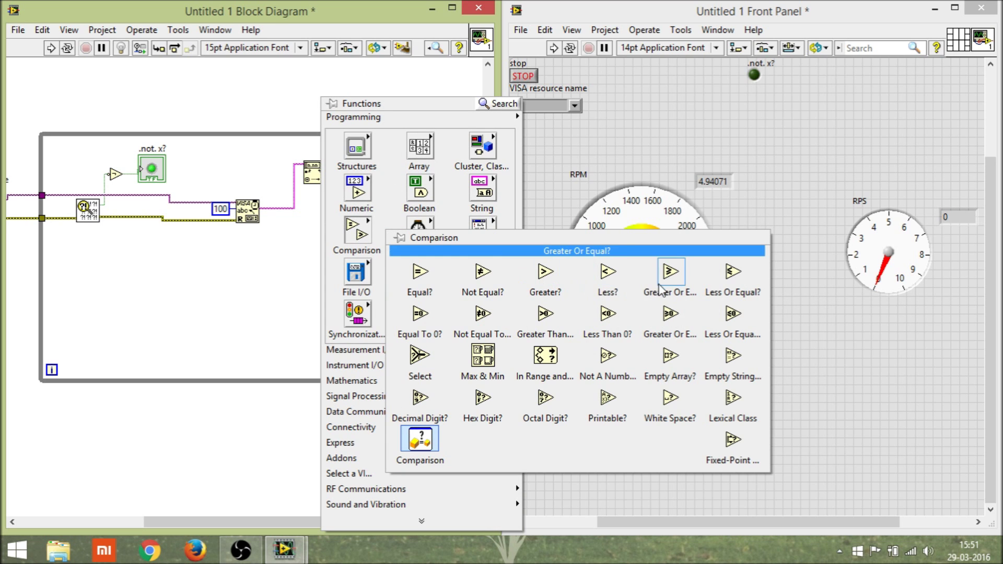
Step: Divide the RPM value by a constant 60 and feed the result to the RPS gauge
left_click(610, 240)
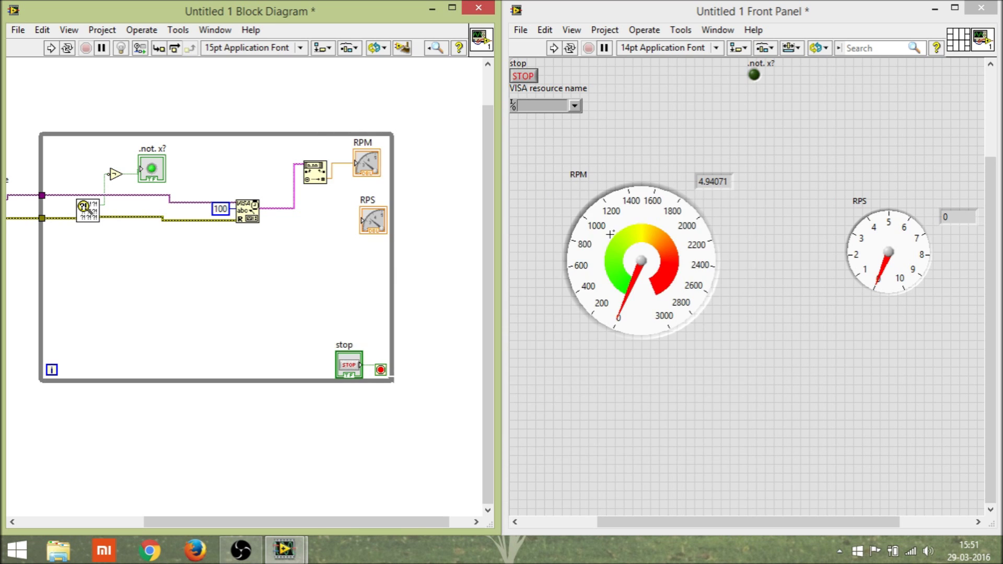
left_click(324, 217)
left_click_drag(341, 220, 362, 220)
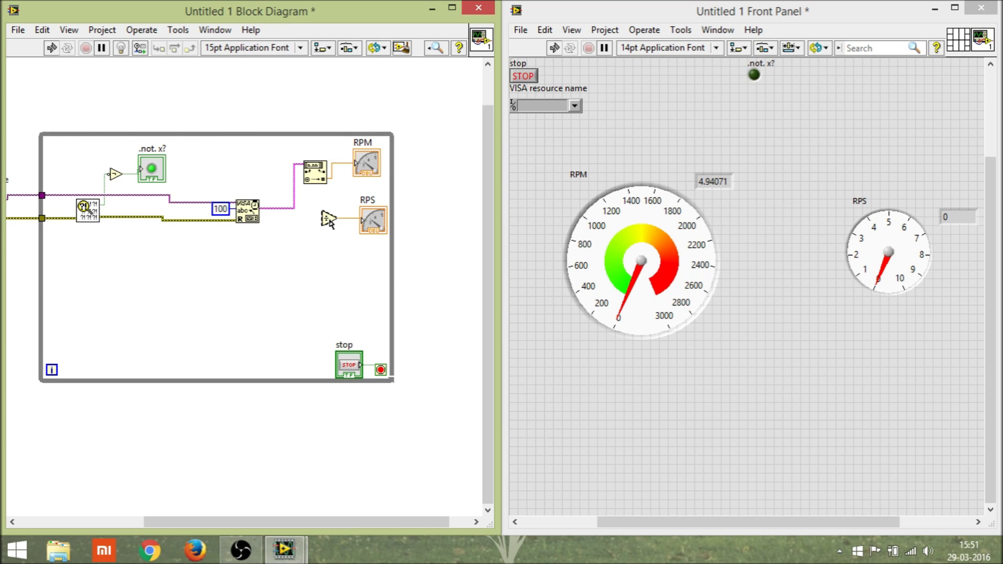
key("shift+Right")
key("shift+Right")
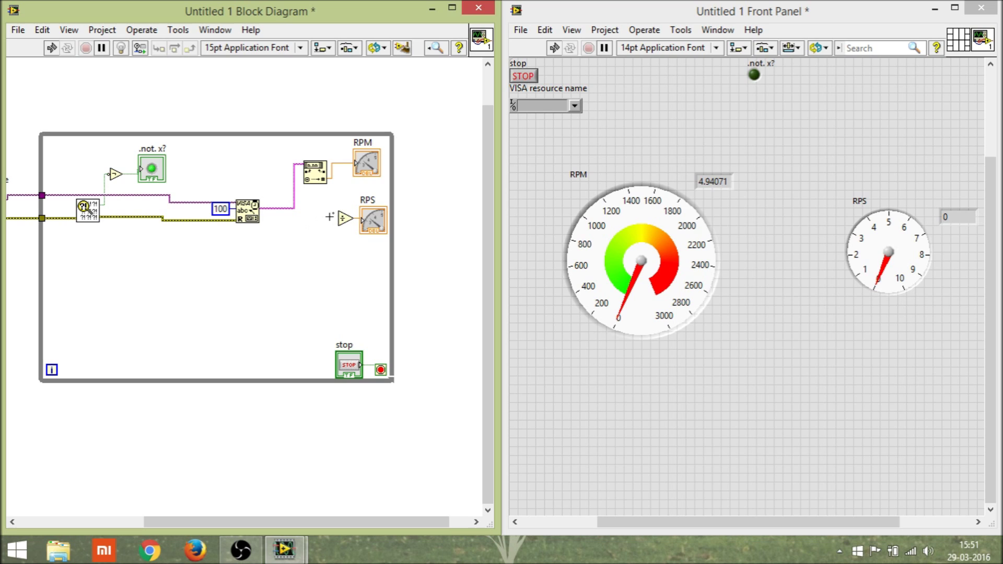
left_click(338, 213)
left_click(337, 164)
right_click(344, 220)
mouse_move(367, 317)
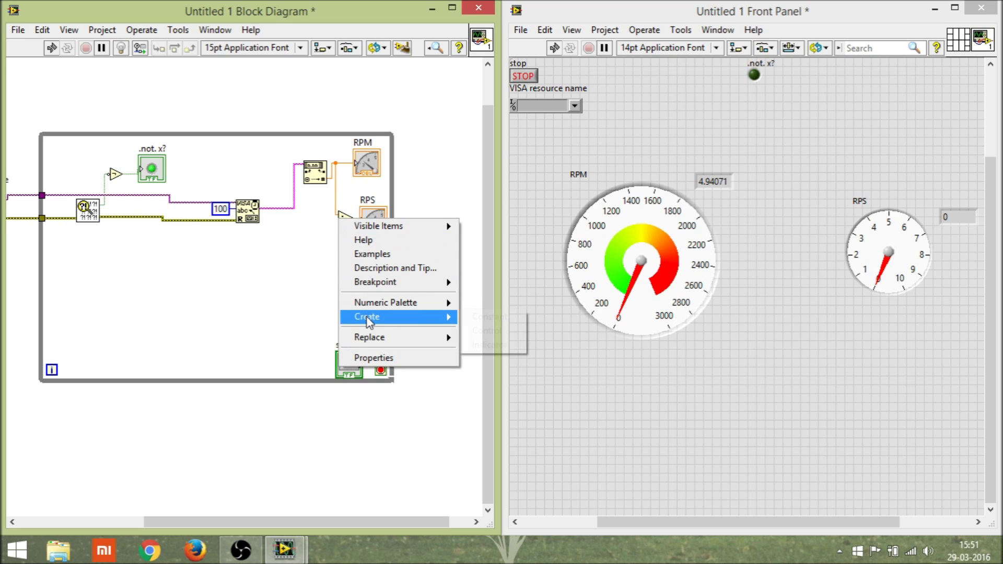
left_click(494, 319)
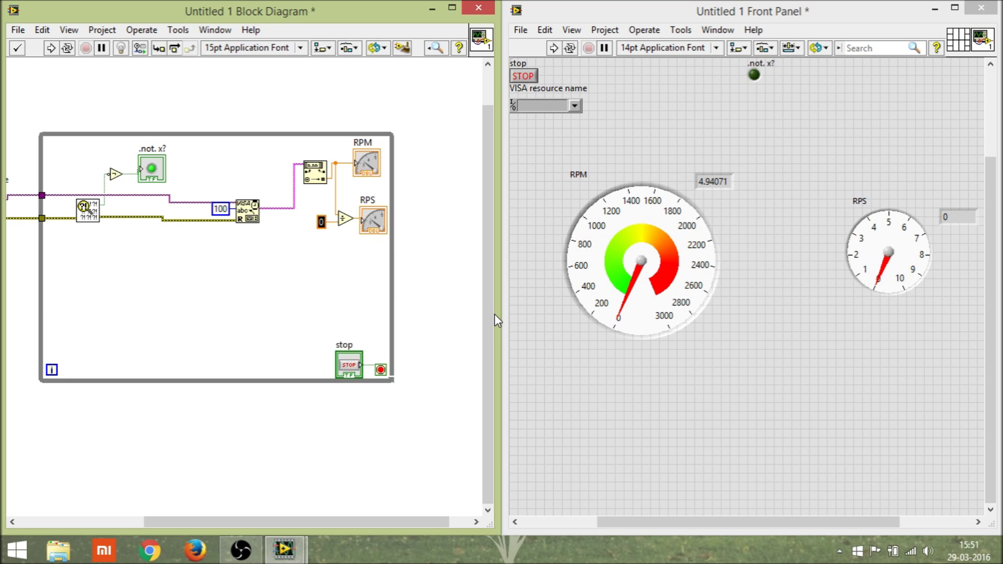
type("60")
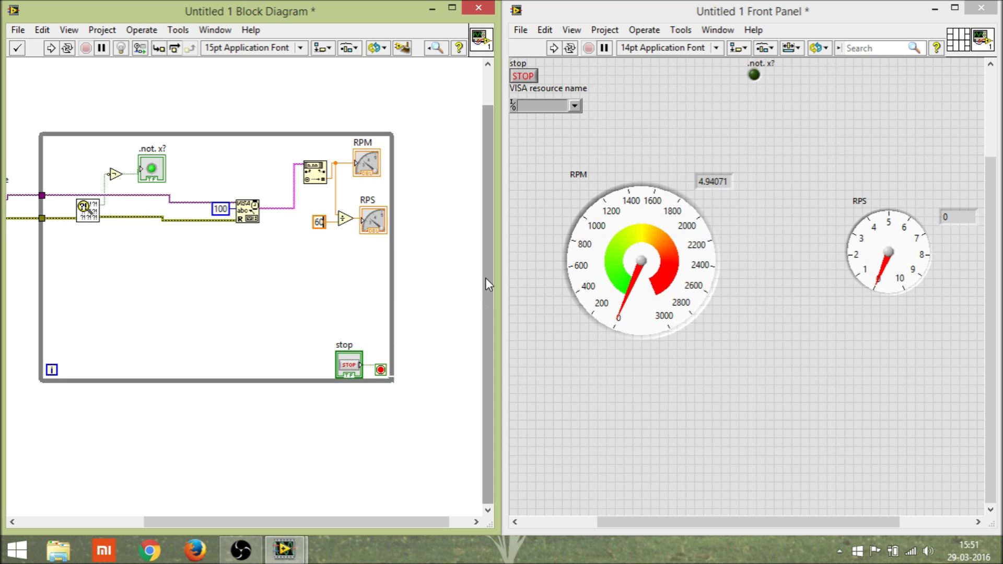
left_click(339, 268)
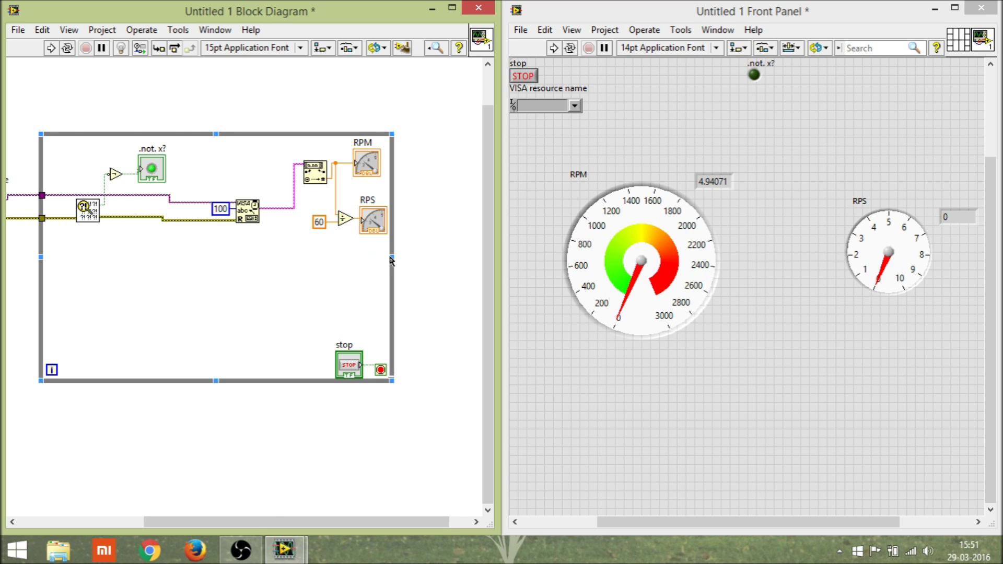
left_click_drag(390, 256, 428, 256)
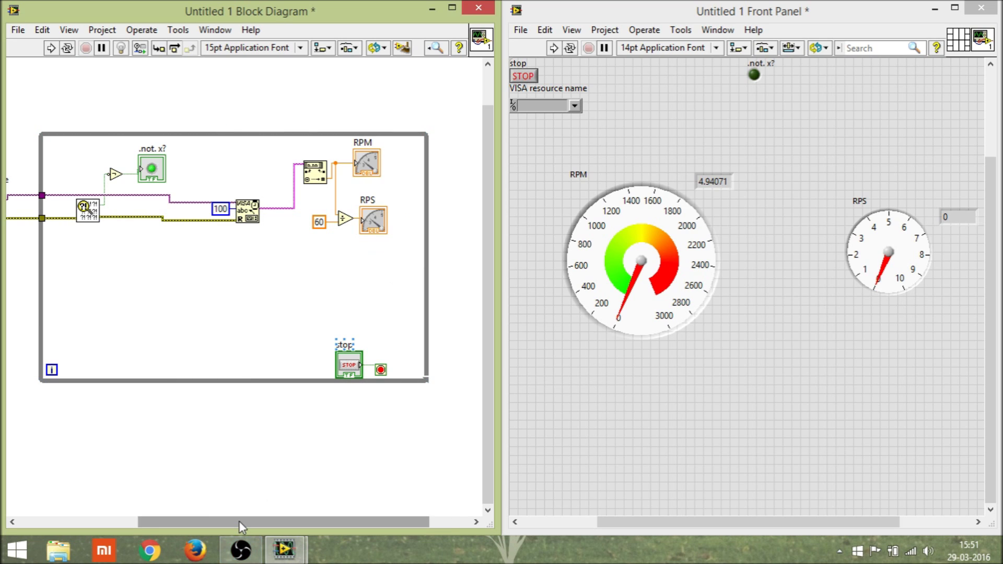
left_click_drag(240, 519, 377, 512)
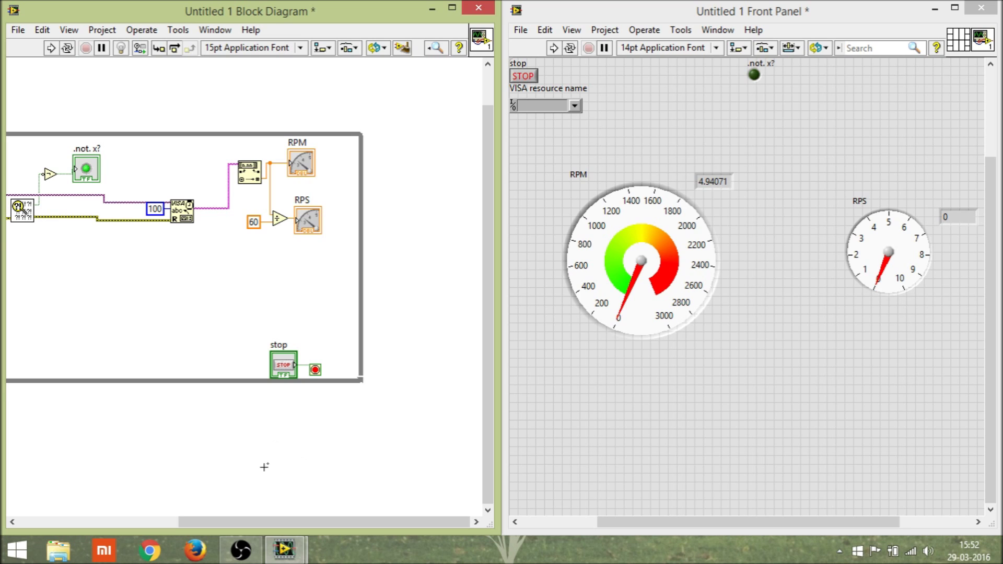
Step: Place VISA Clear and VISA Close to the right of the loop
right_click(264, 466)
mouse_move(298, 323)
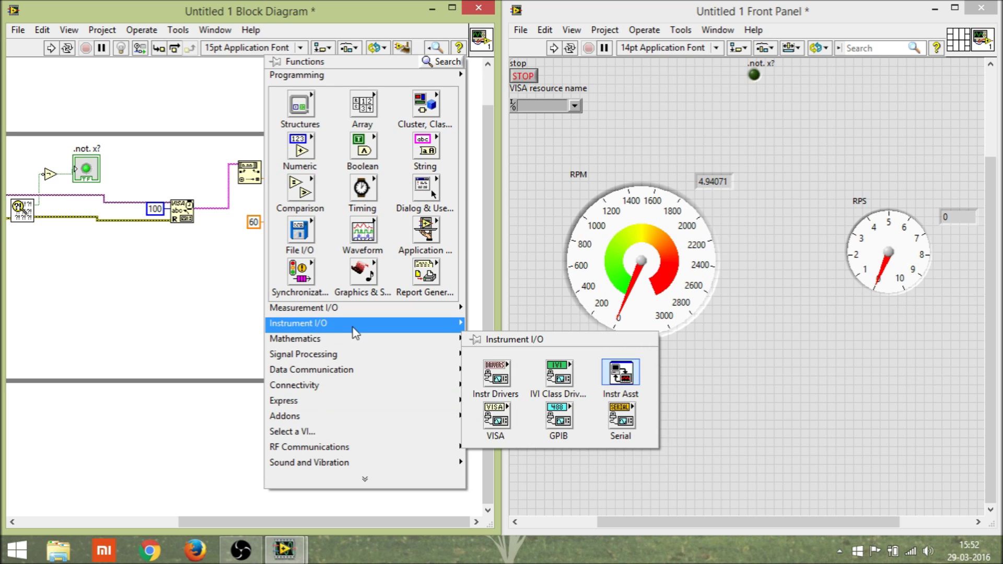
mouse_move(496, 420)
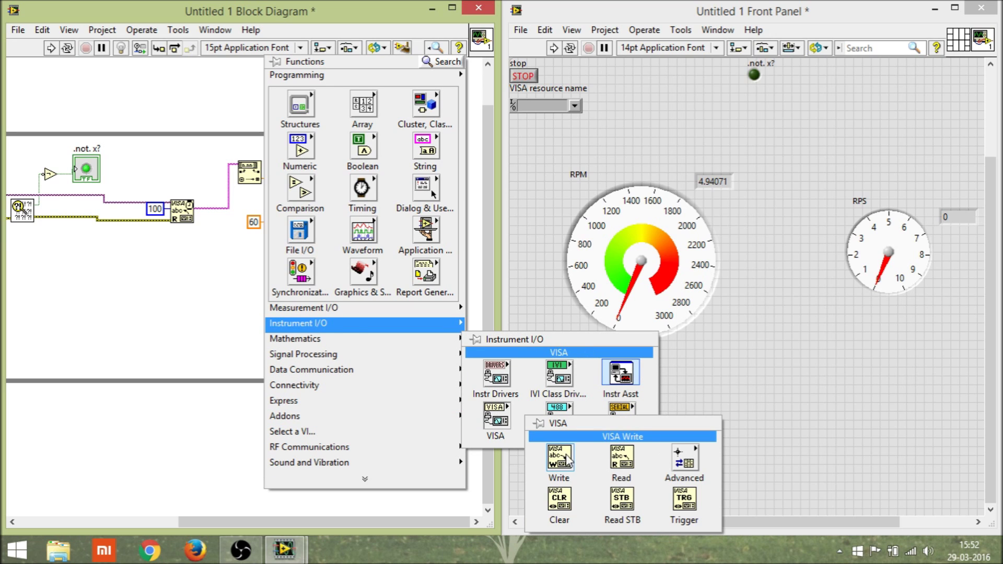
left_click(558, 501)
left_click(427, 189)
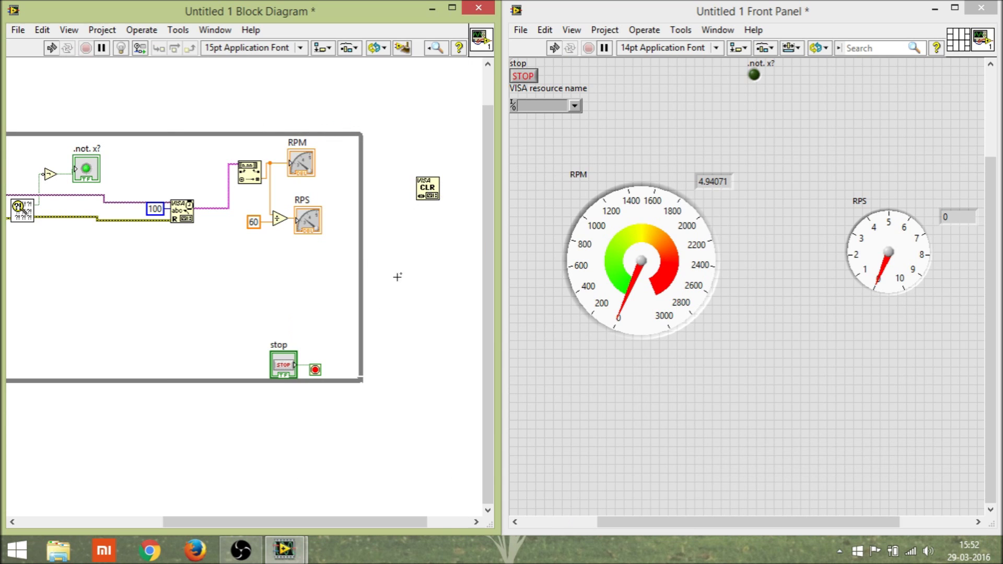
right_click(294, 446)
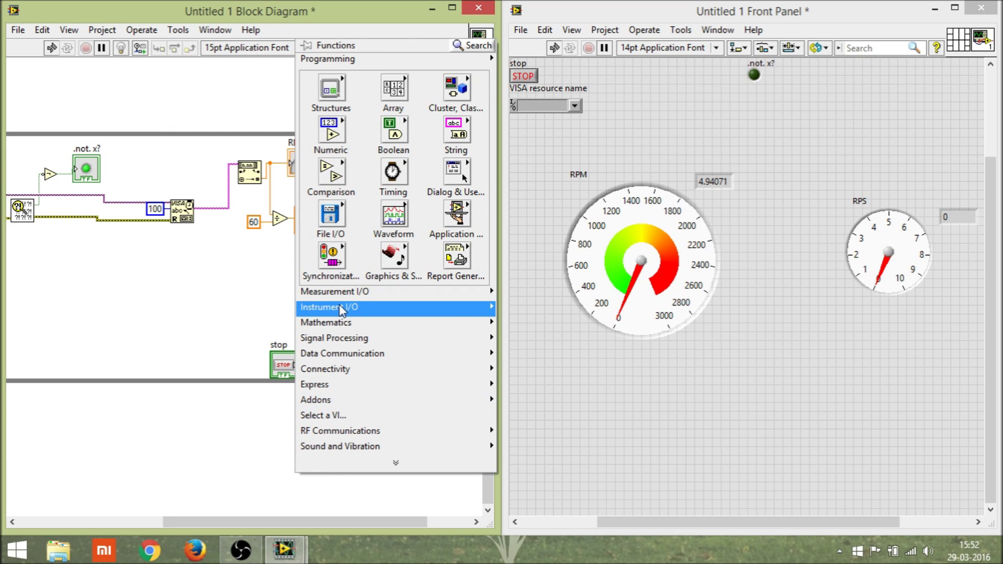
mouse_move(396, 308)
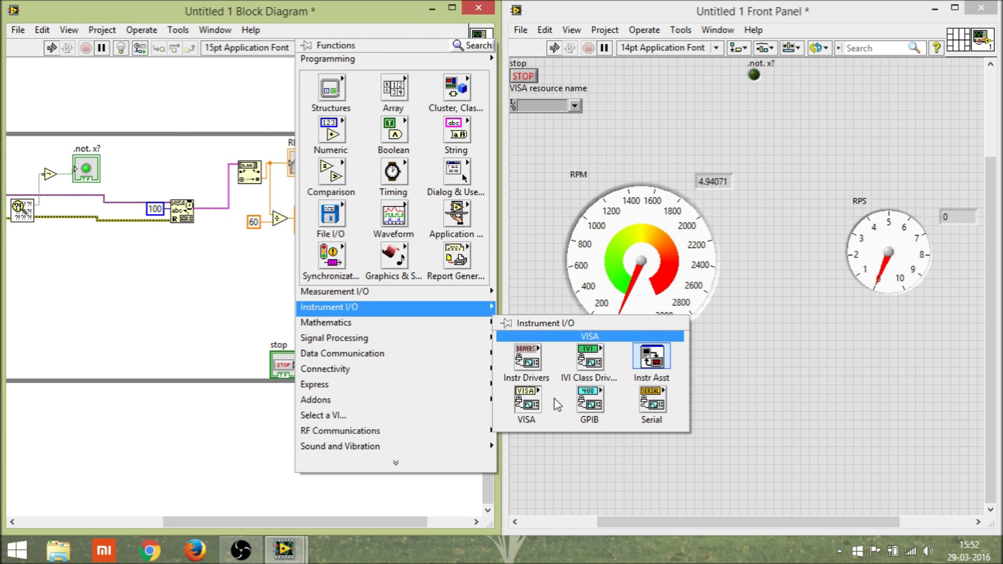
mouse_move(715, 445)
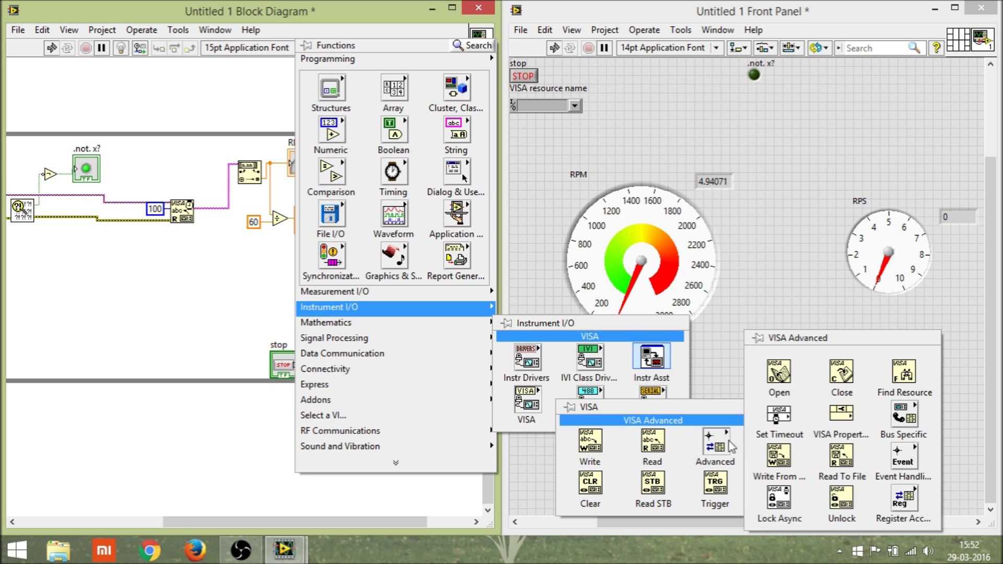
left_click(834, 381)
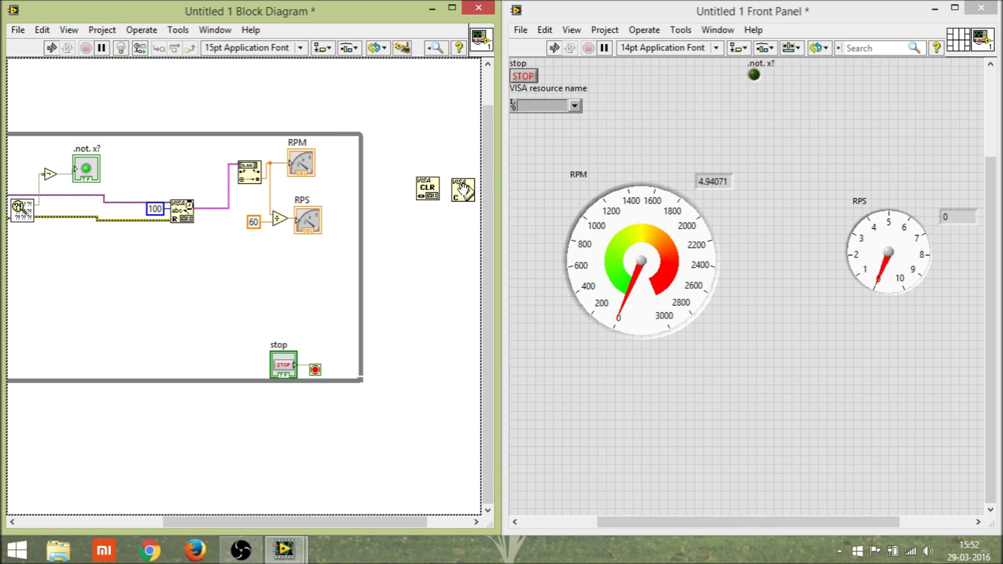
left_click(462, 189)
Step: Wire resource and error lines from VISA Read through VISA Clear into VISA Close
left_click(439, 181)
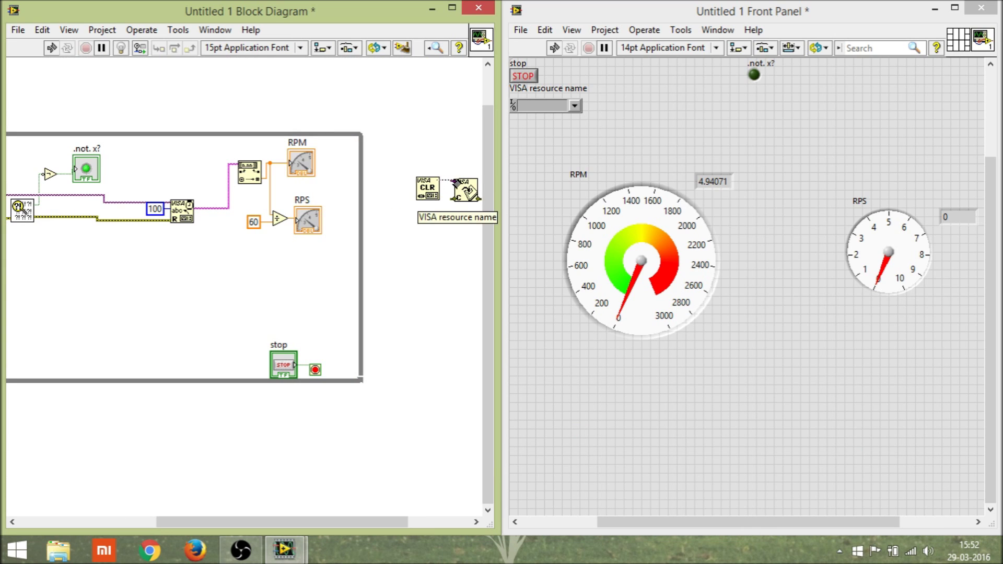
left_click(437, 196)
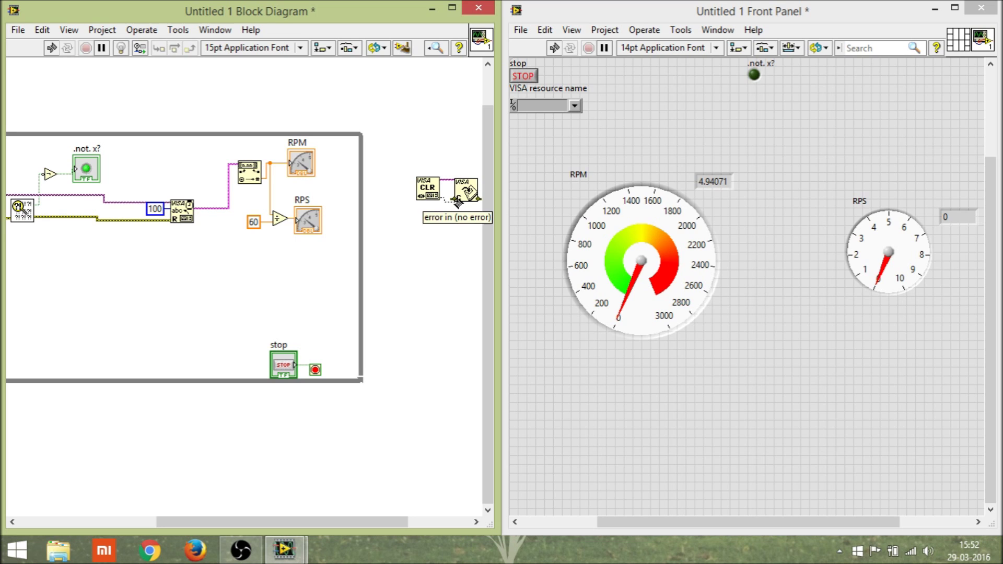
left_click(458, 200)
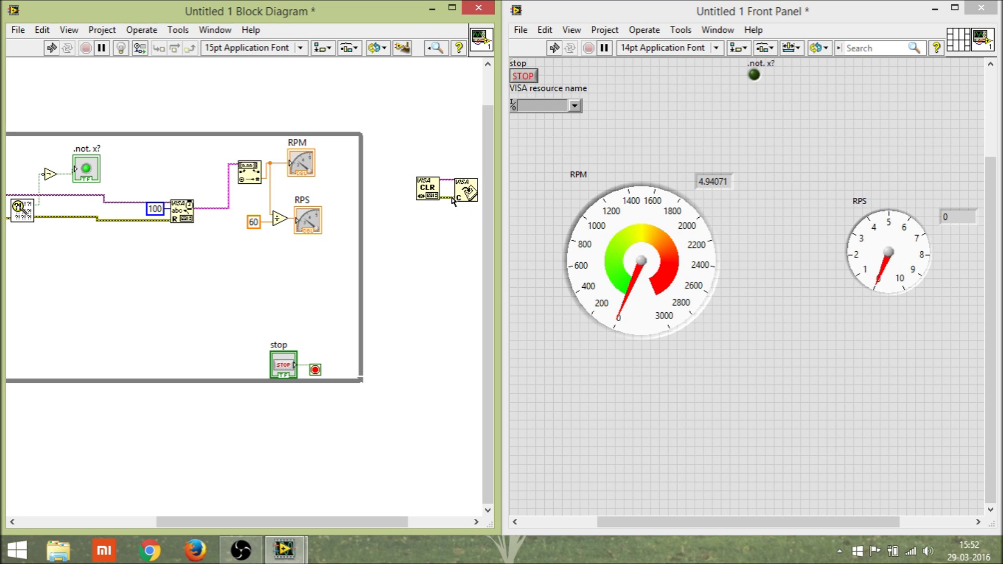
left_click(417, 181)
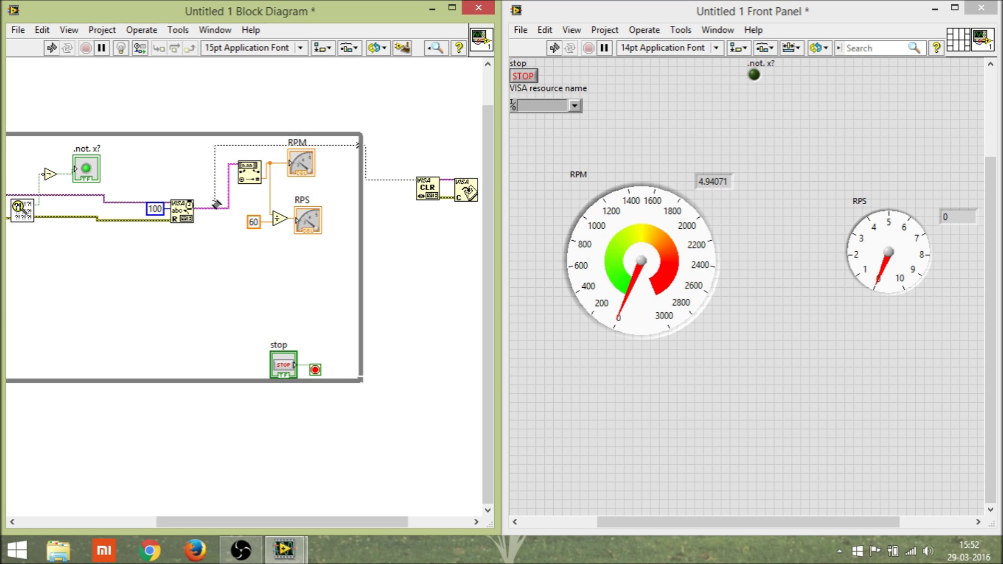
left_click(197, 204)
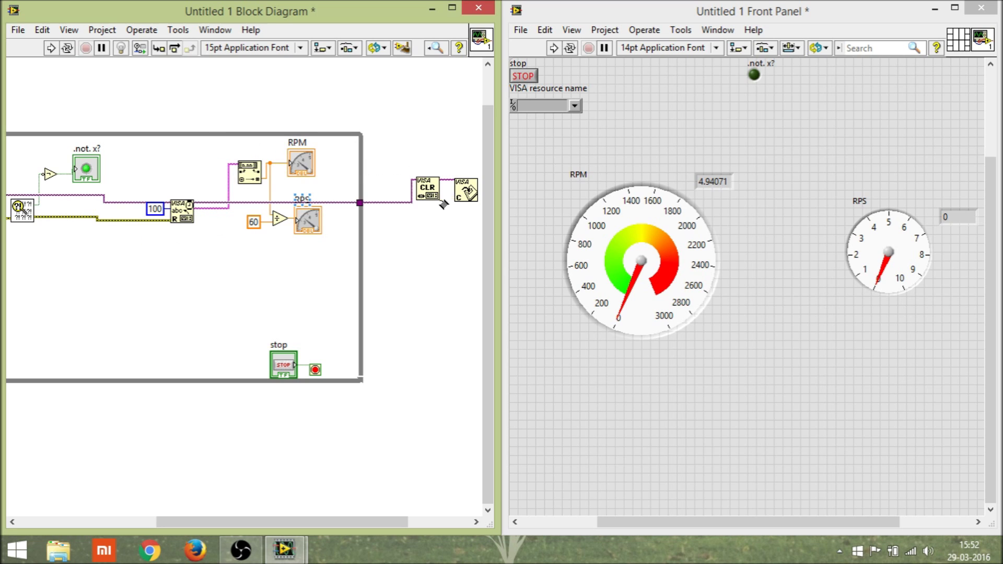
left_click(417, 198)
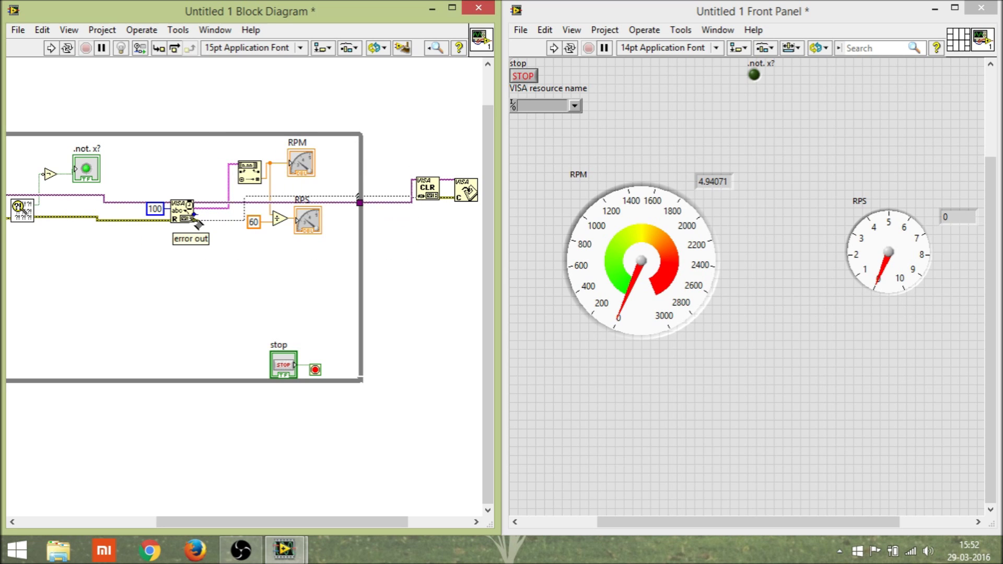
left_click(191, 219)
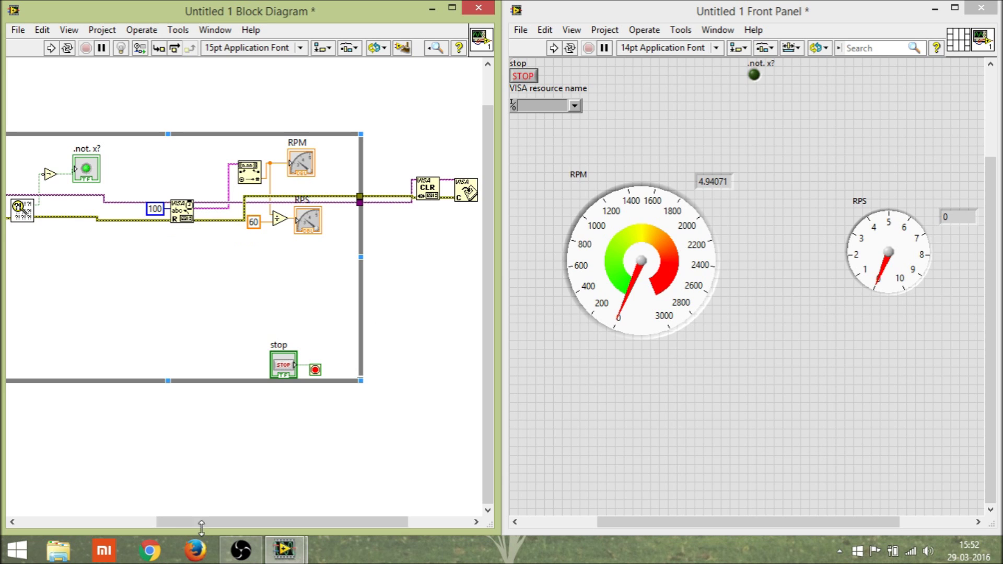
left_click_drag(202, 522, 264, 523)
Step: Place a Simple Error Handler after VISA Close and wire VISA Close's error output into it
right_click(384, 282)
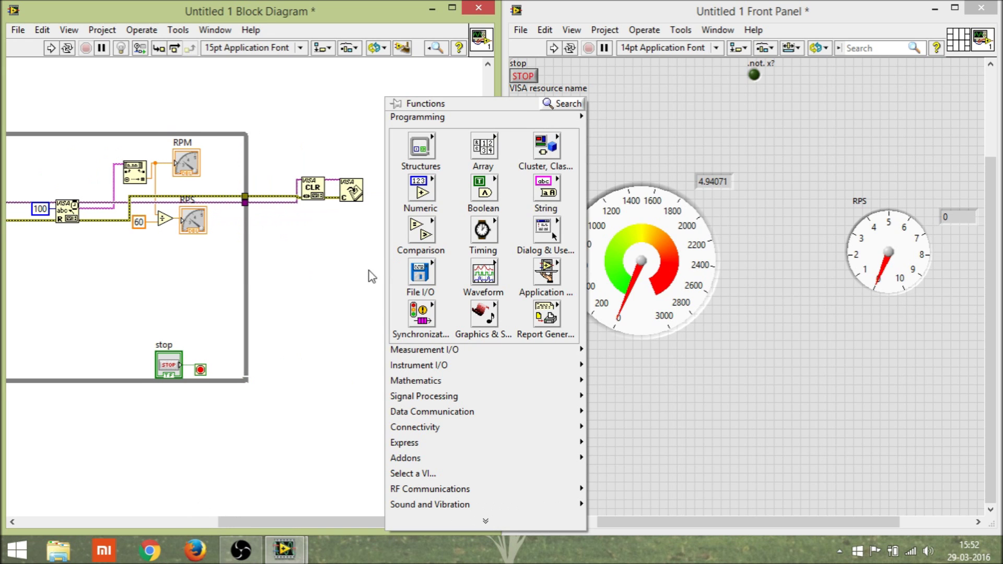
right_click(340, 245)
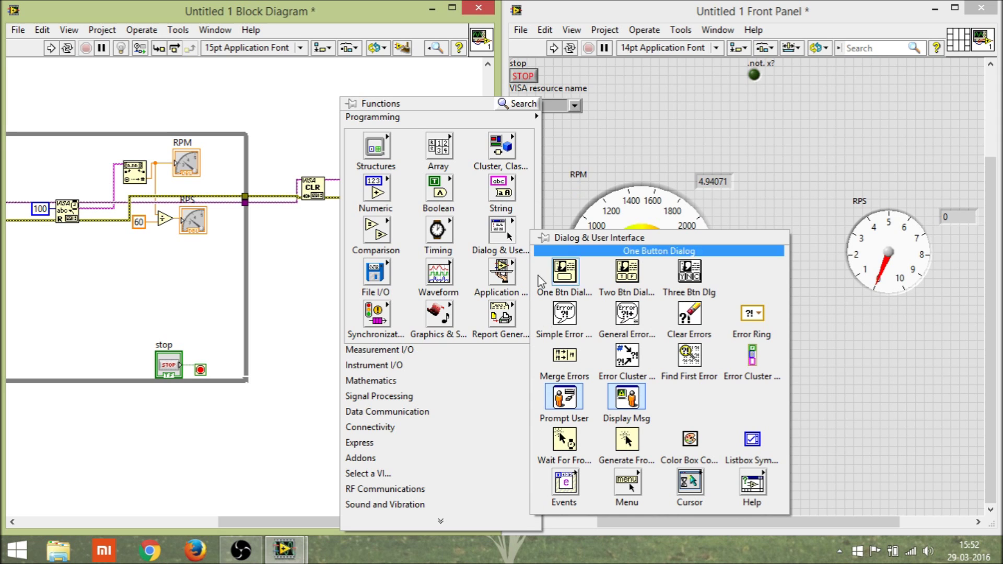
left_click(574, 328)
left_click(392, 200)
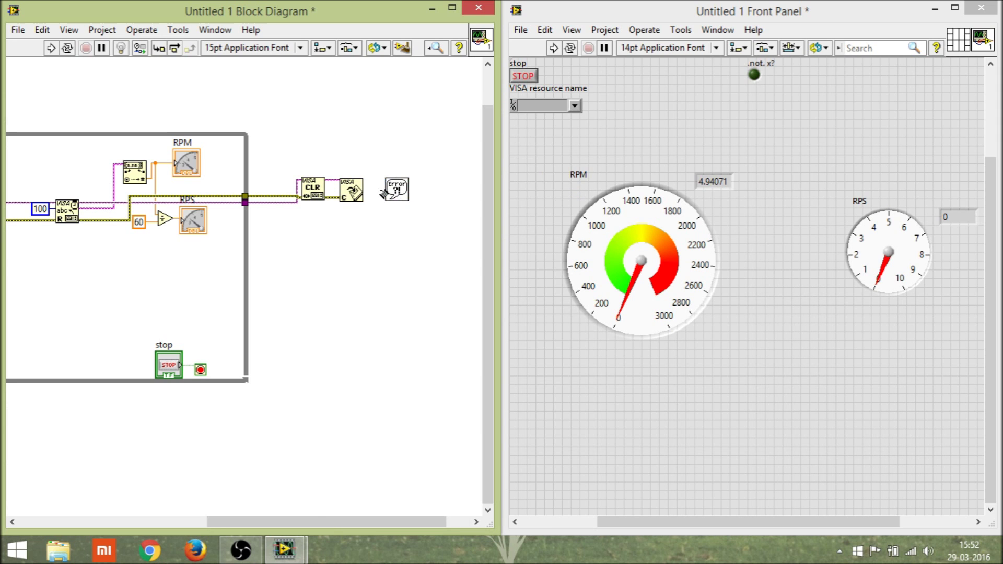
left_click(369, 199)
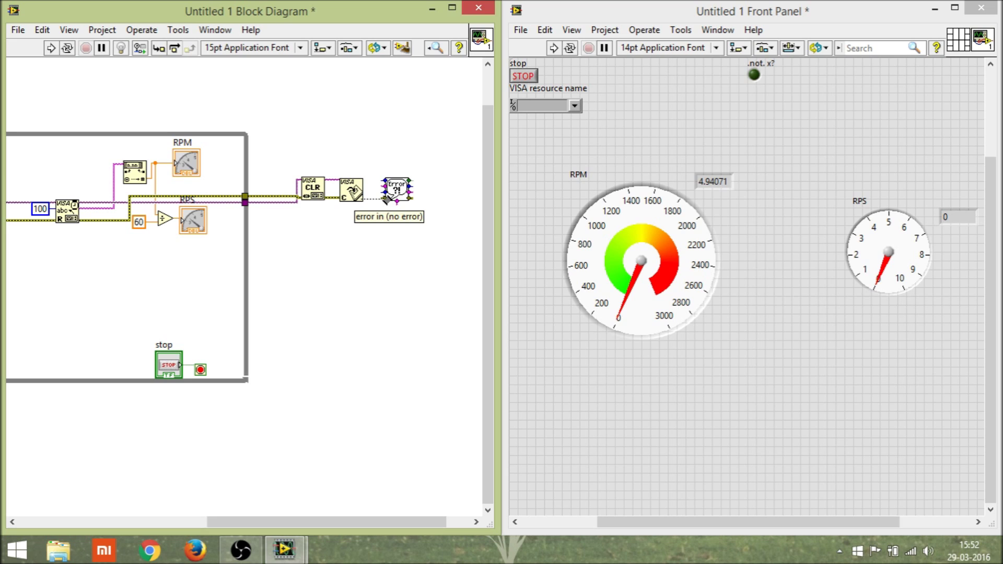
left_click(397, 196)
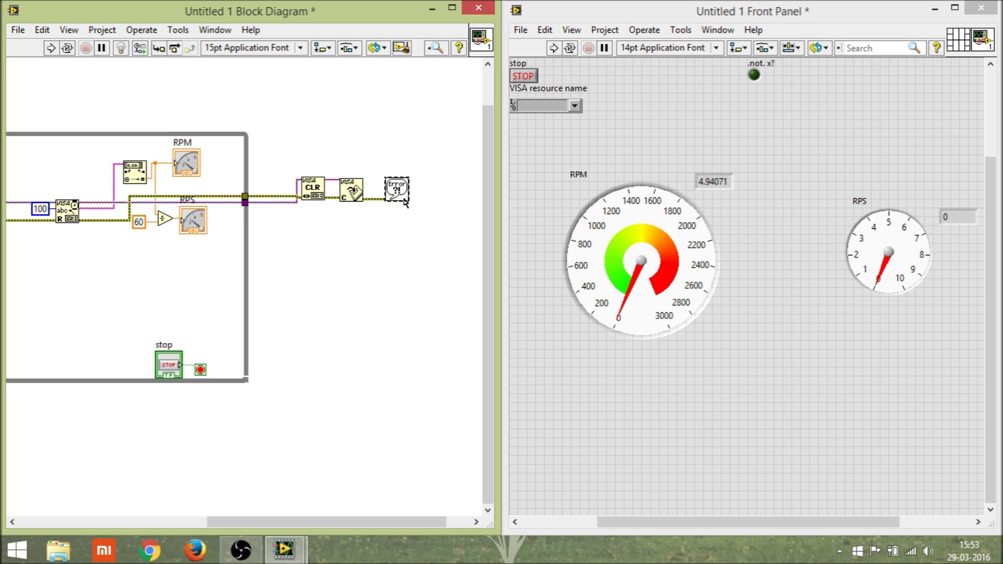
Step: Maximize the front panel and align the two gauges with each other
left_click(955, 8)
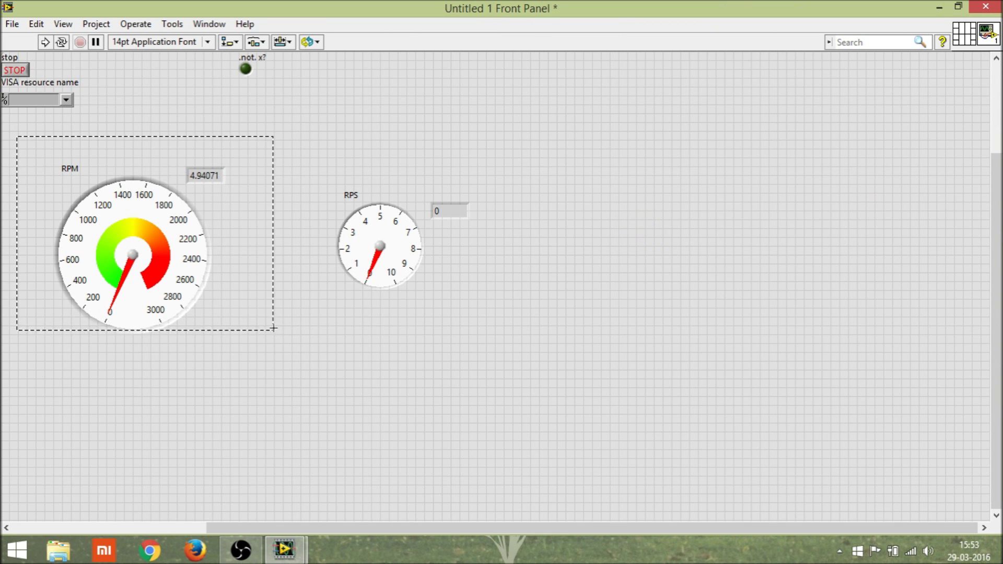
left_click_drag(16, 136, 570, 390)
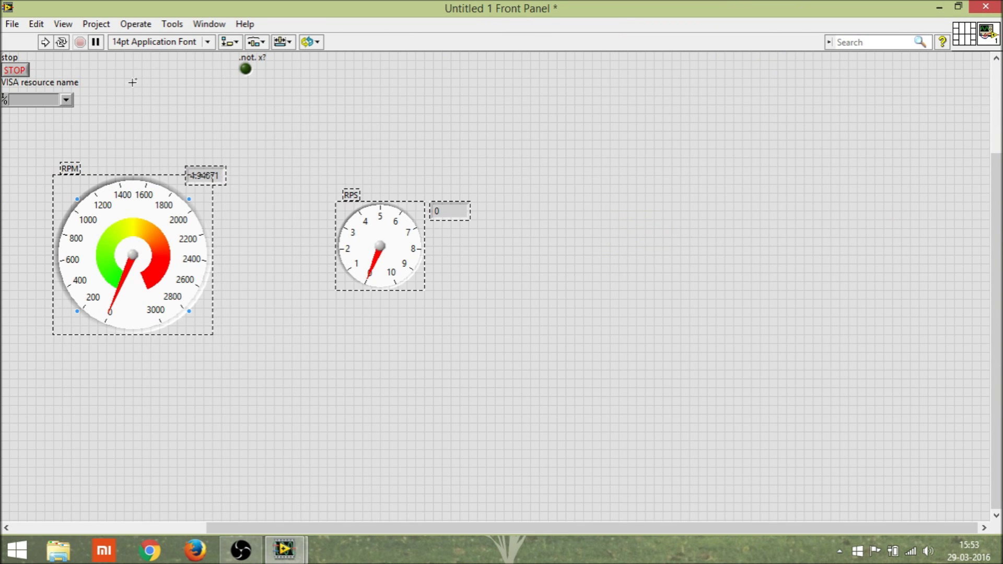
left_click(257, 41)
left_click(234, 51)
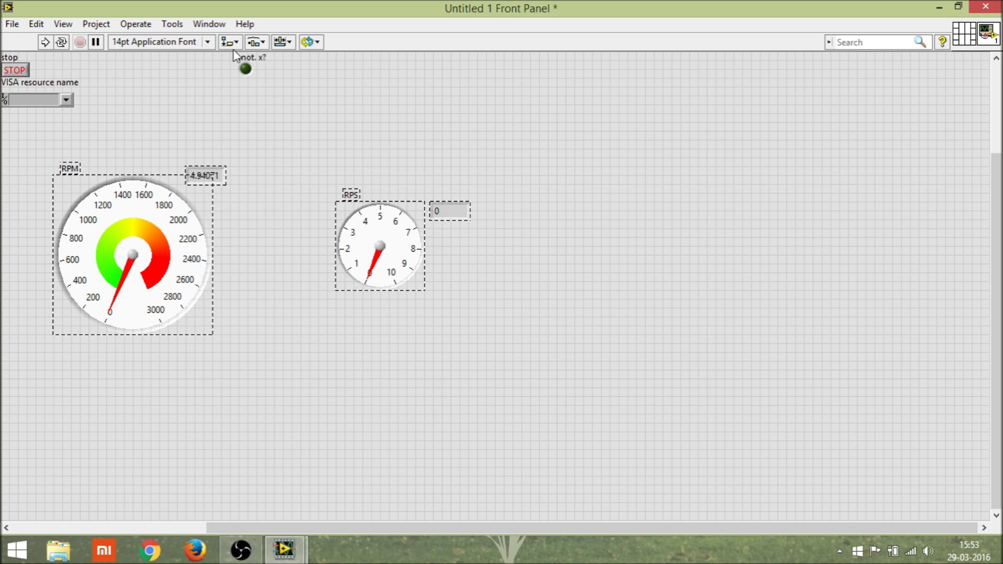
left_click(265, 105)
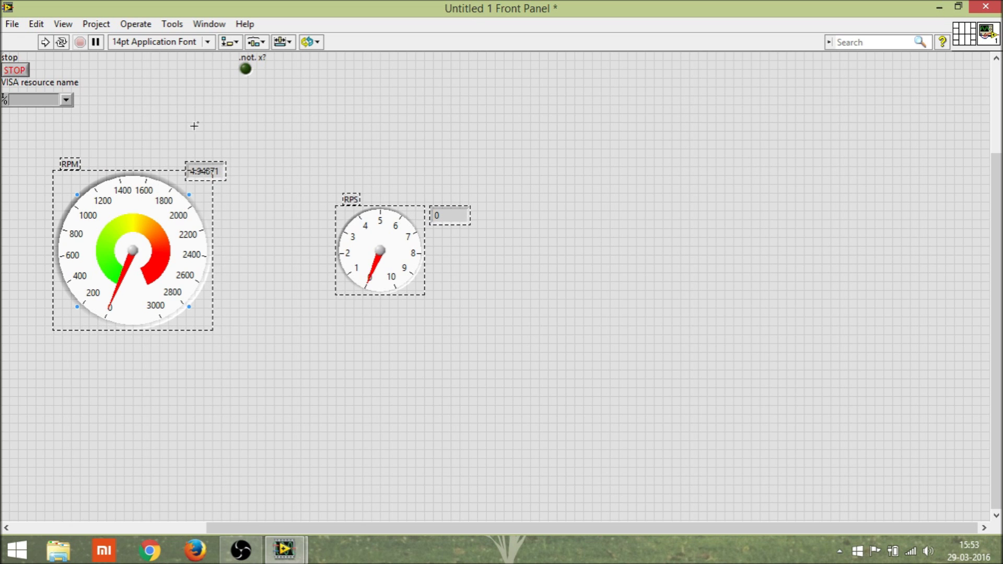
Step: Move the RPS gauge closer to RPM and shift the RPM gauge left
left_click(661, 345)
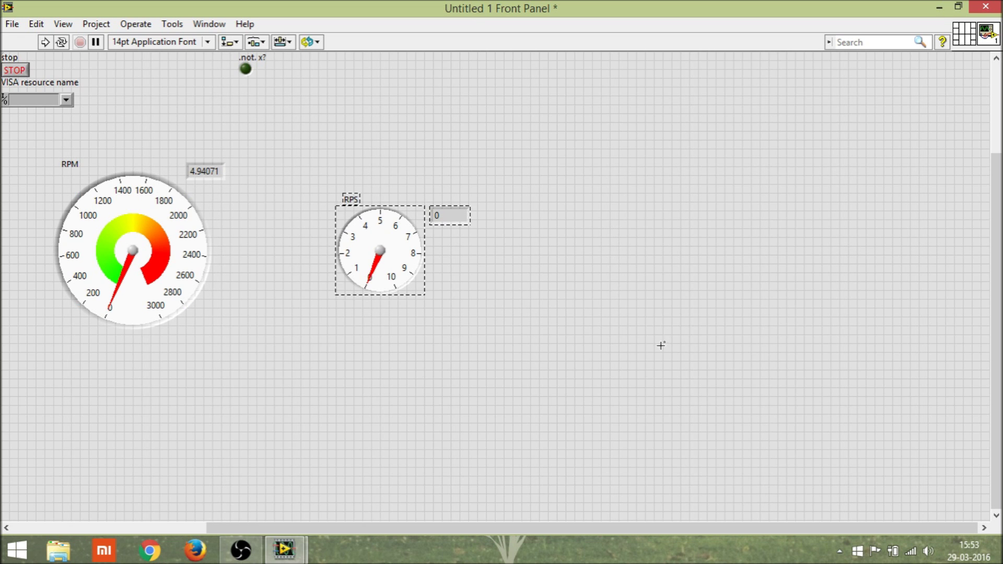
left_click_drag(380, 259, 291, 263)
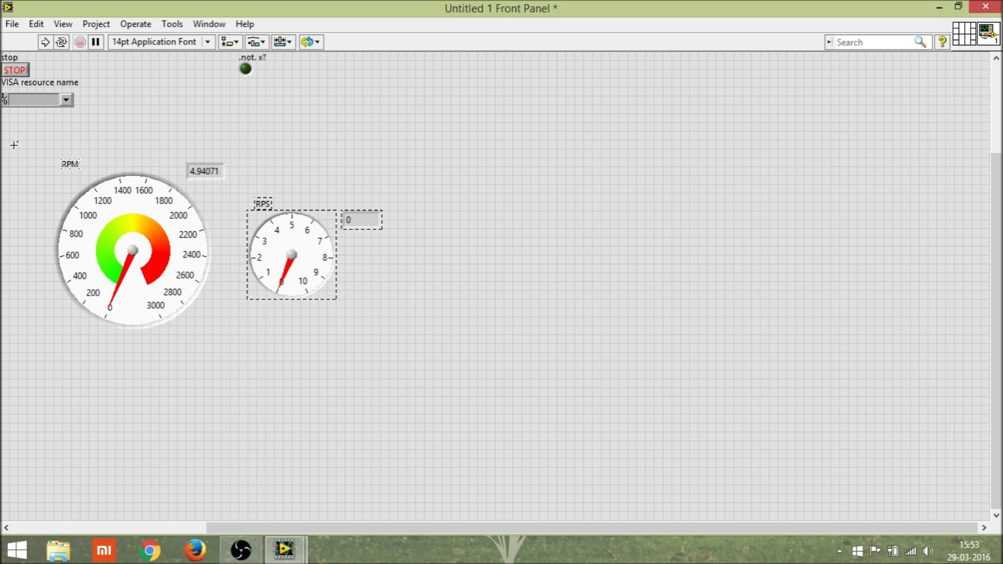
left_click_drag(20, 150, 225, 329)
mouse_move(153, 260)
left_mouse_down()
mouse_move(137, 272)
mouse_move(194, 291)
left_mouse_up()
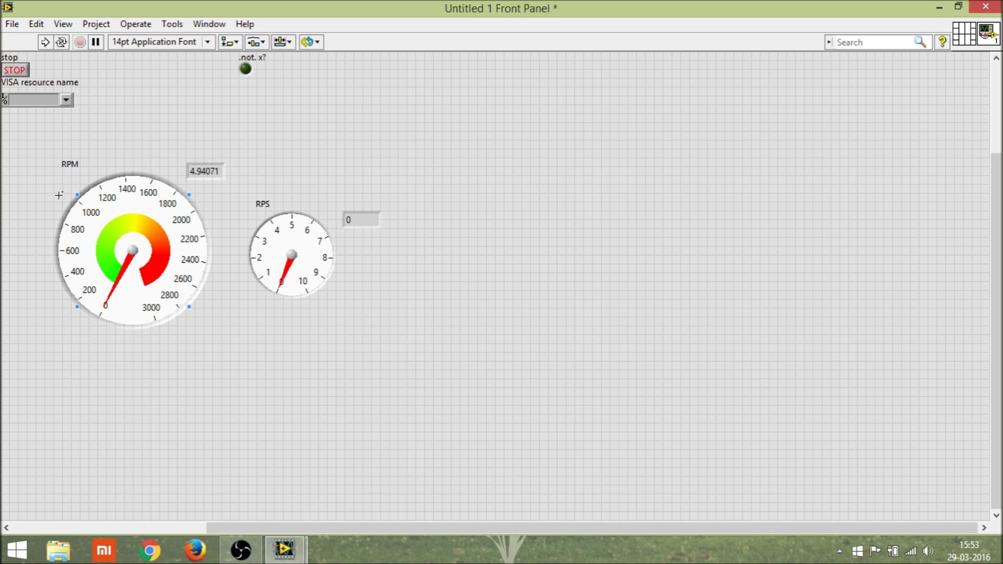
mouse_move(59, 195)
left_mouse_down()
mouse_move(90, 230)
mouse_move(49, 238)
mouse_move(97, 221)
mouse_move(81, 227)
left_mouse_up()
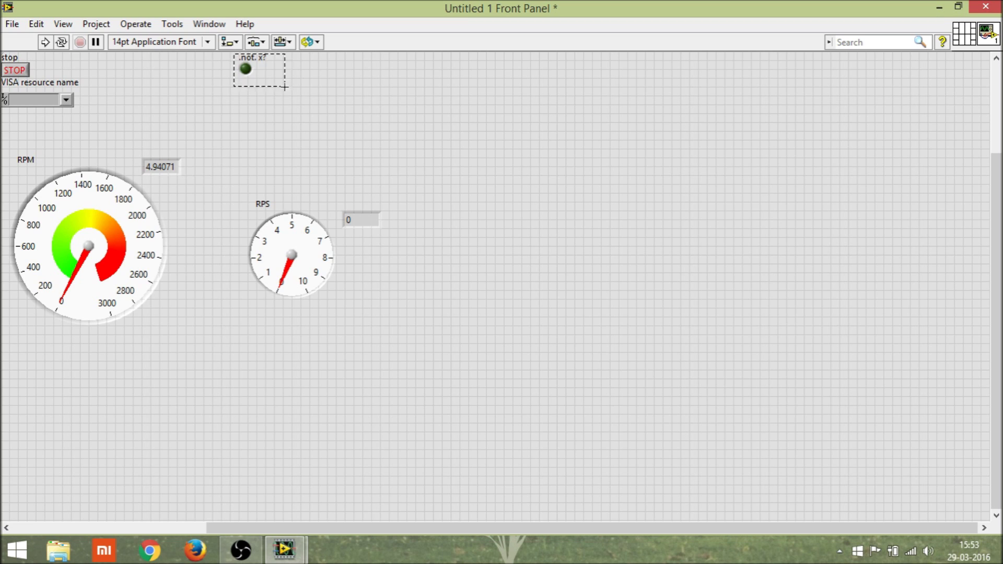
Step: Move the LED beside the VISA resource name, rename it status, and tile the windows
left_click_drag(253, 69, 102, 102)
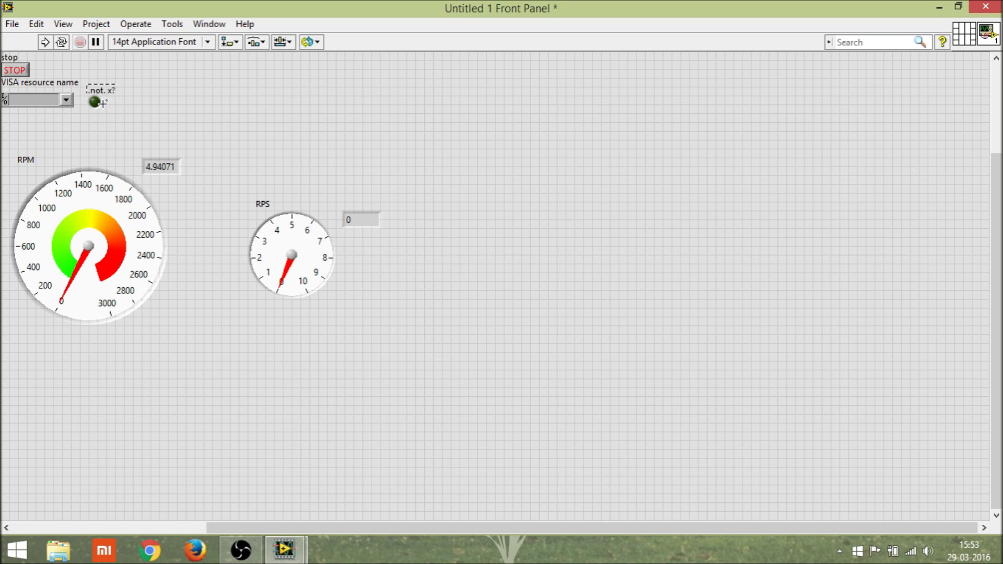
double_click(112, 92)
key("BackSpace")
type("status")
left_click(183, 104)
key("ctrl+t")
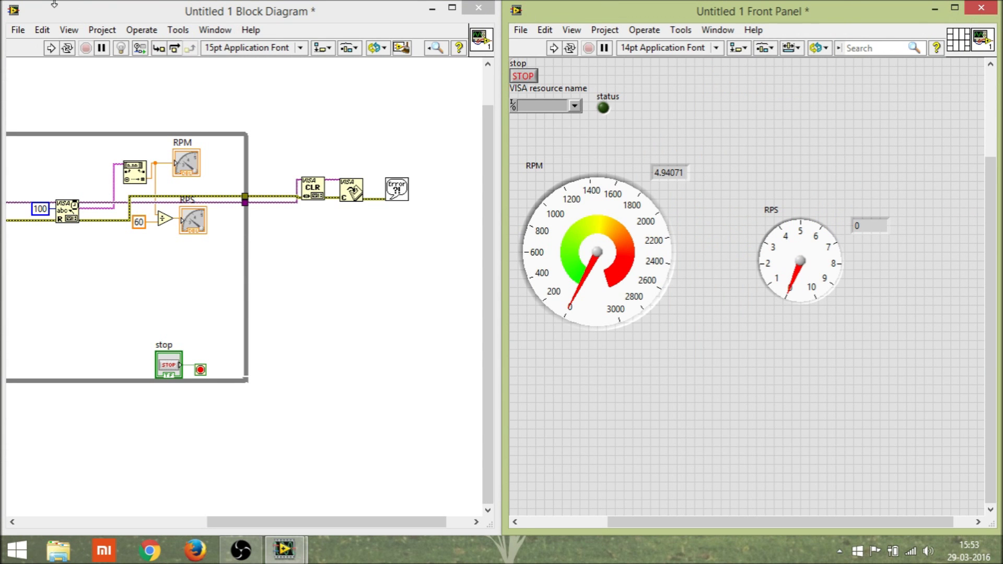
Step: Save the VI to the Desktop as speedsensor.vi and minimize the front panel
left_click(18, 29)
left_click(48, 121)
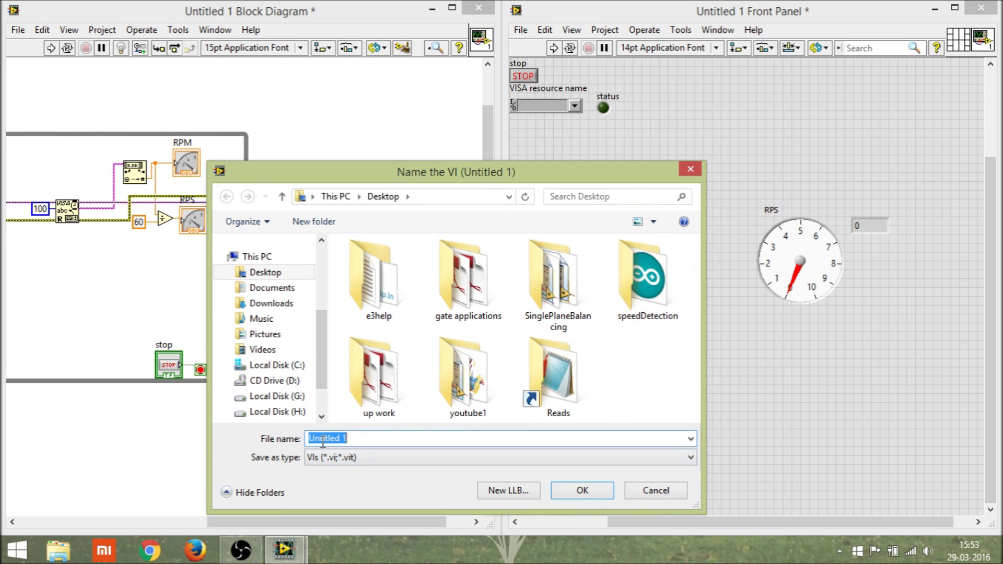
type("sp")
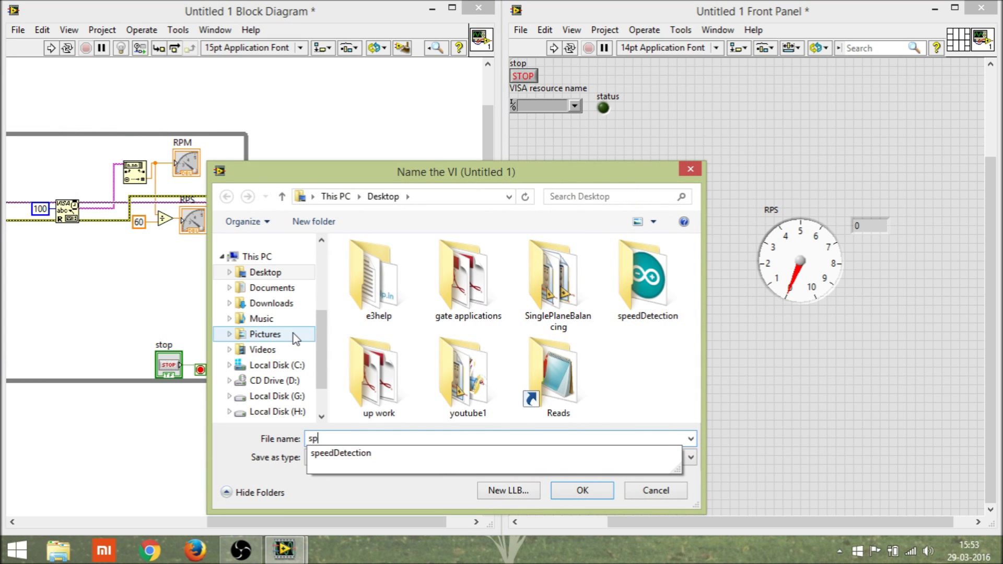
type("eedse")
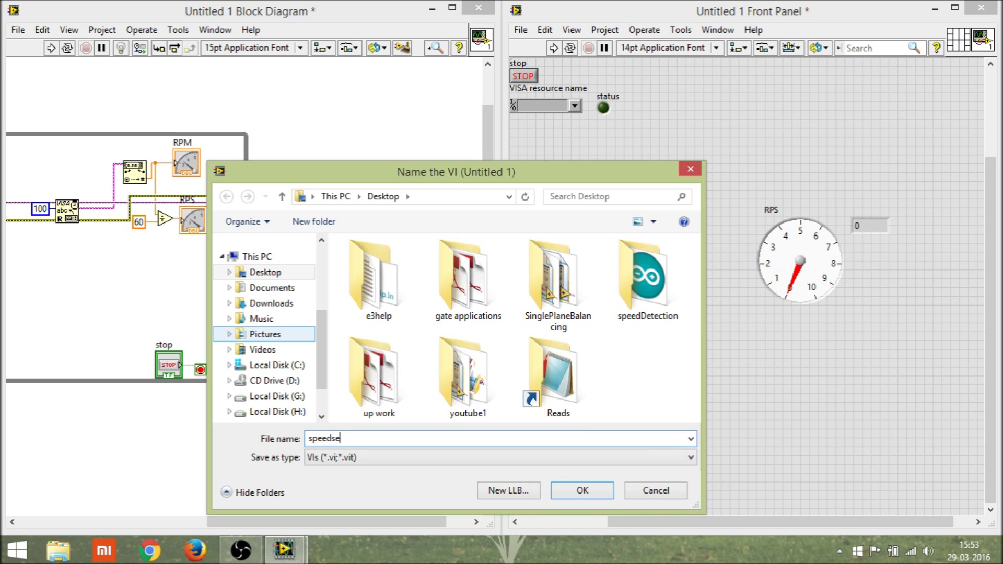
type("nsor")
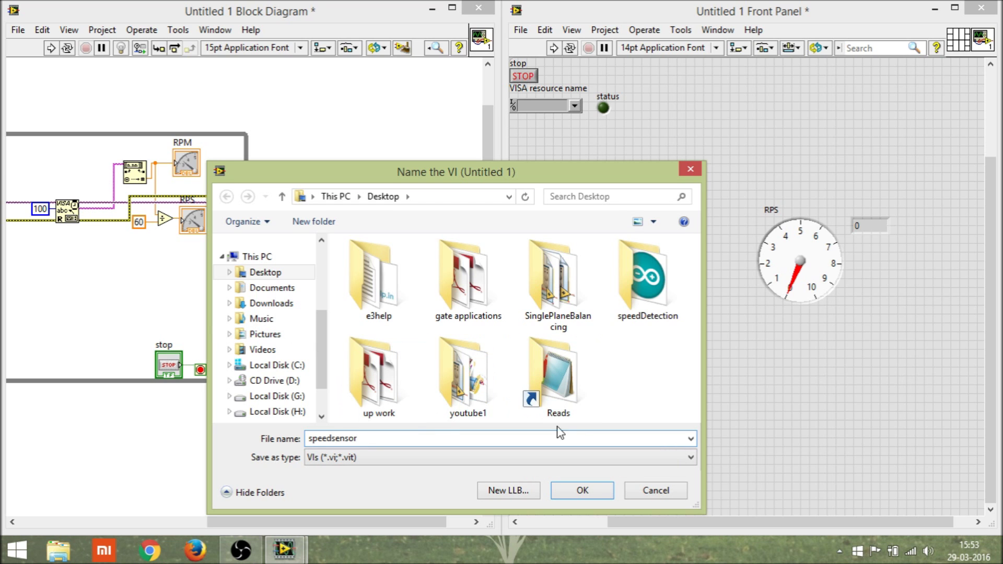
left_click(613, 498)
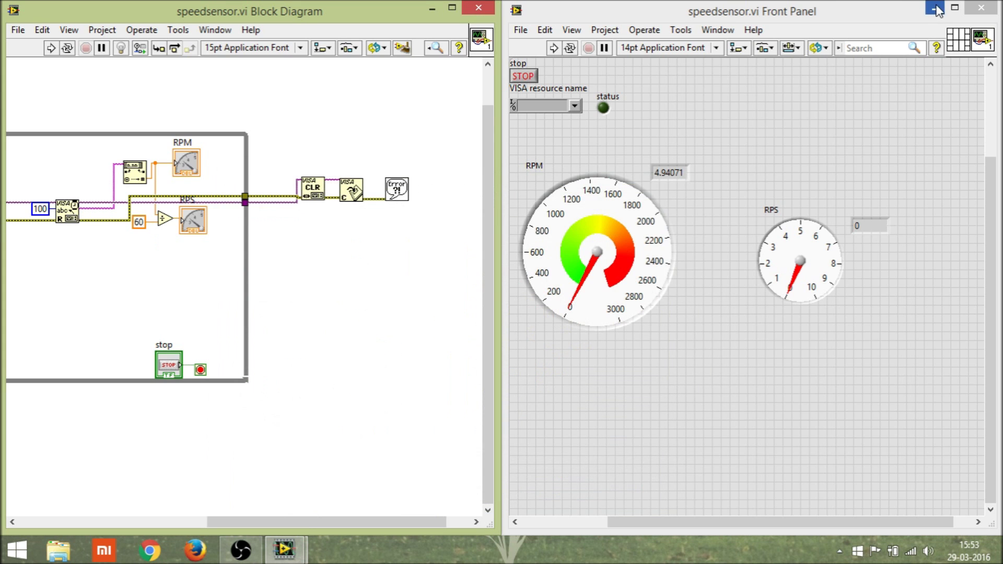
left_click(912, 7)
Step: Minimize the block diagram window to reveal the desktop
left_click(433, 7)
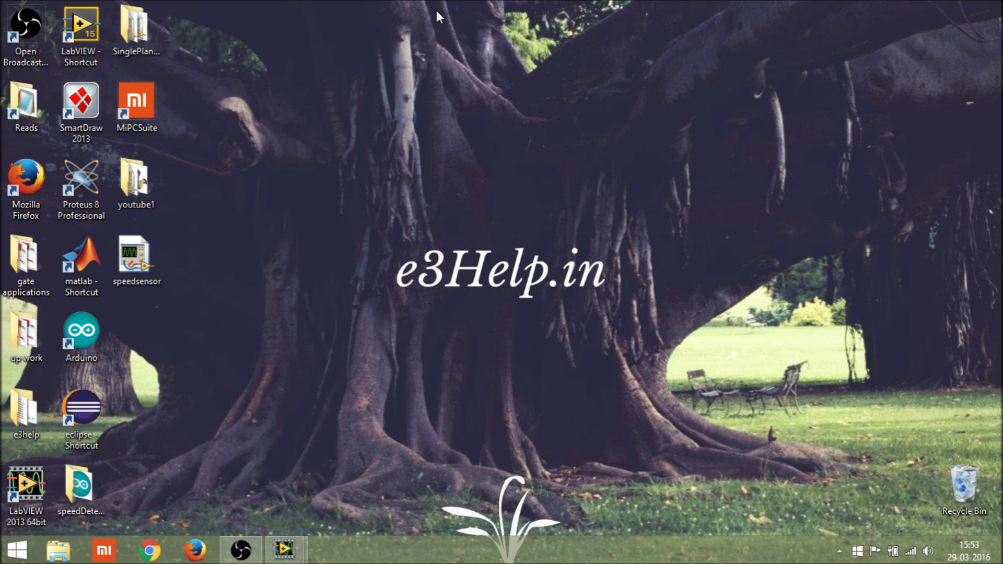